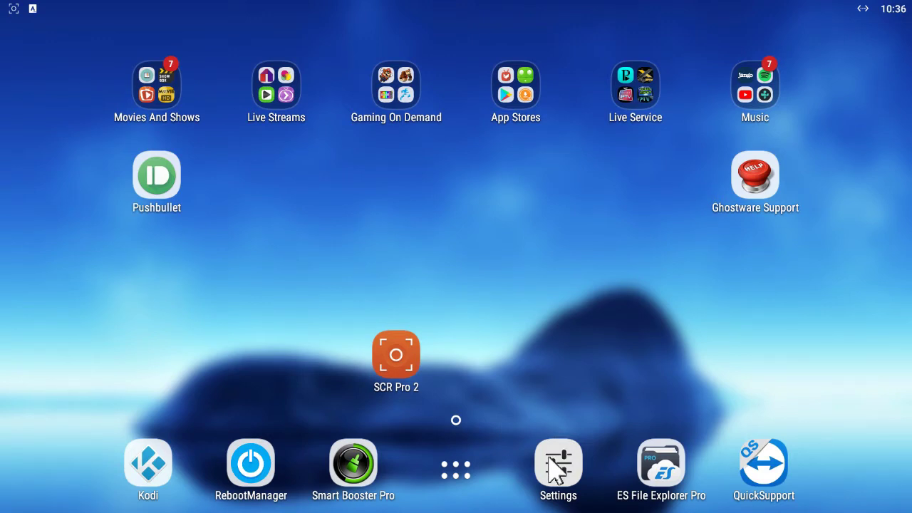
Open Settings > Network > Wi-Fi and leave the Wi-Fi device switched Off
{"action": "left_click", "coordinate": [552, 466]}
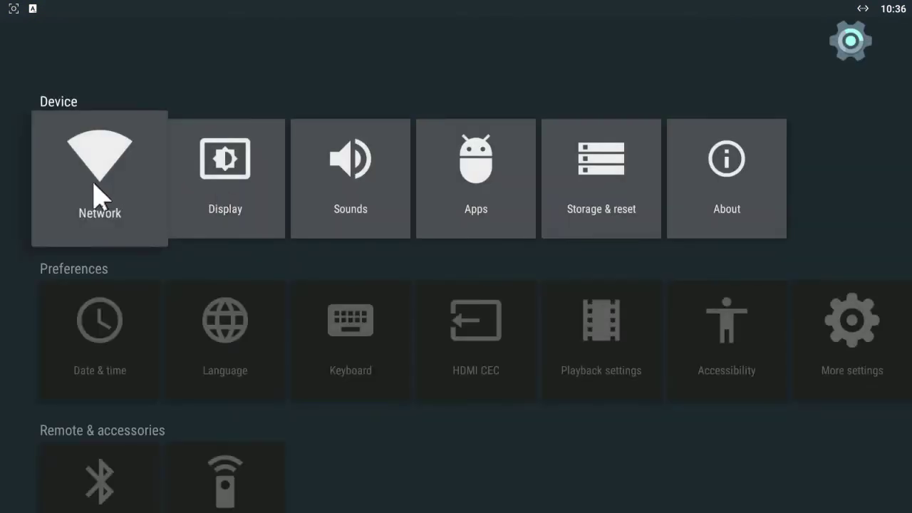
{"action": "left_click", "coordinate": [100, 195]}
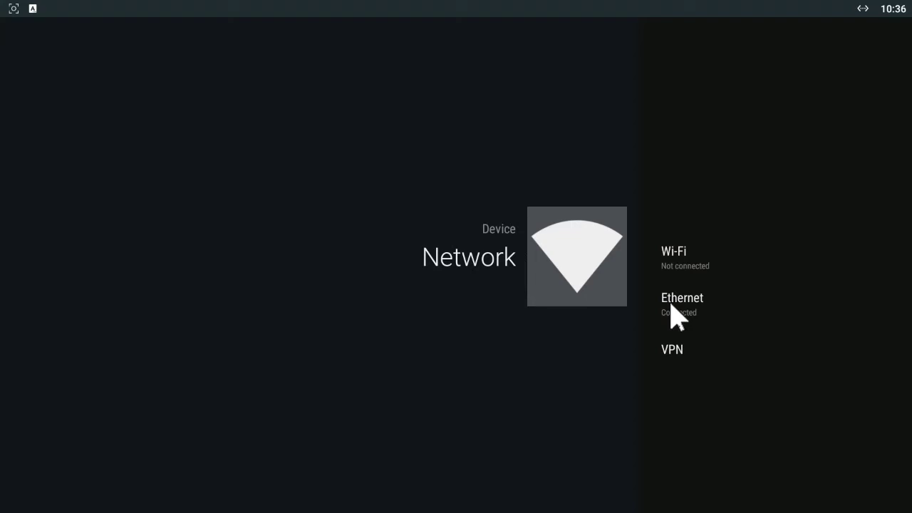
{"action": "left_click", "coordinate": [677, 260]}
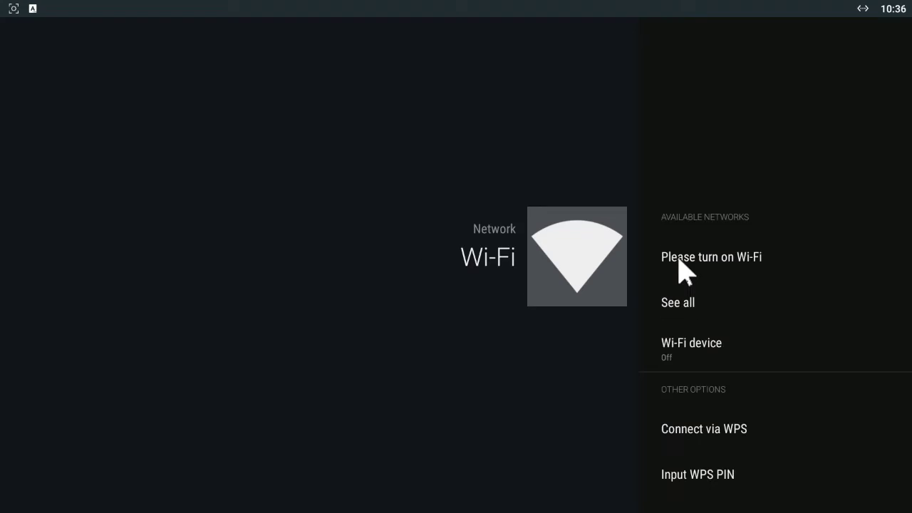
{"action": "left_click", "coordinate": [688, 346]}
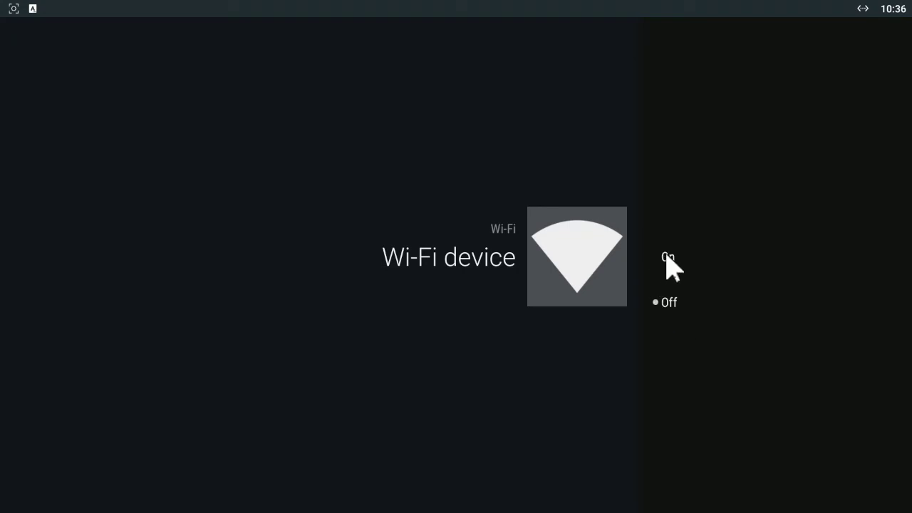
{"action": "left_click", "coordinate": [709, 322]}
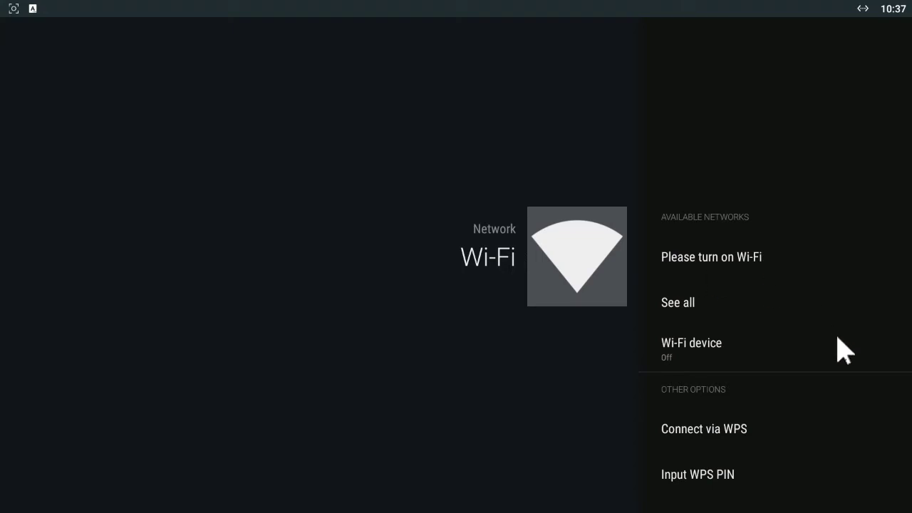
Inspect the Date & time time-zone list, keeping GMT-07:00 Mountain Standard Time unchanged
{"action": "key", "text": "Escape"}
{"action": "key", "text": "Escape"}
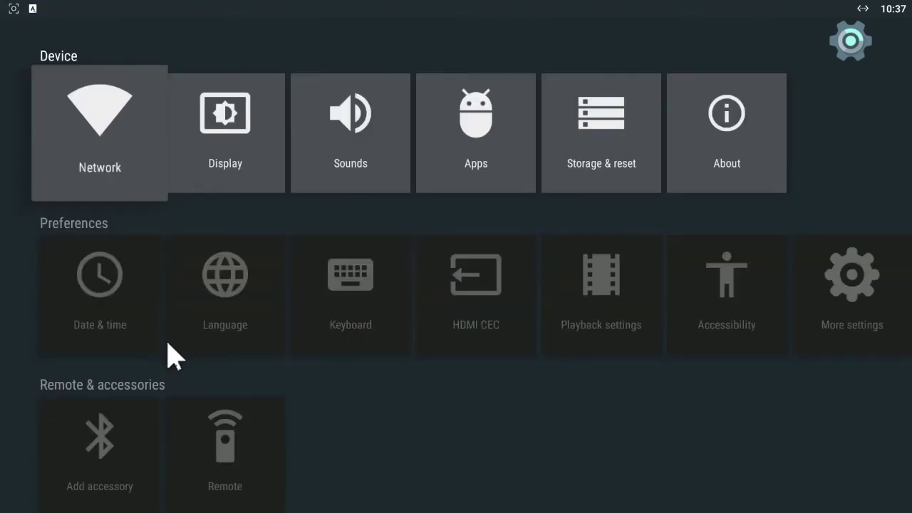
{"action": "scroll", "coordinate": [202, 385], "scroll_direction": "down", "scroll_amount": 2}
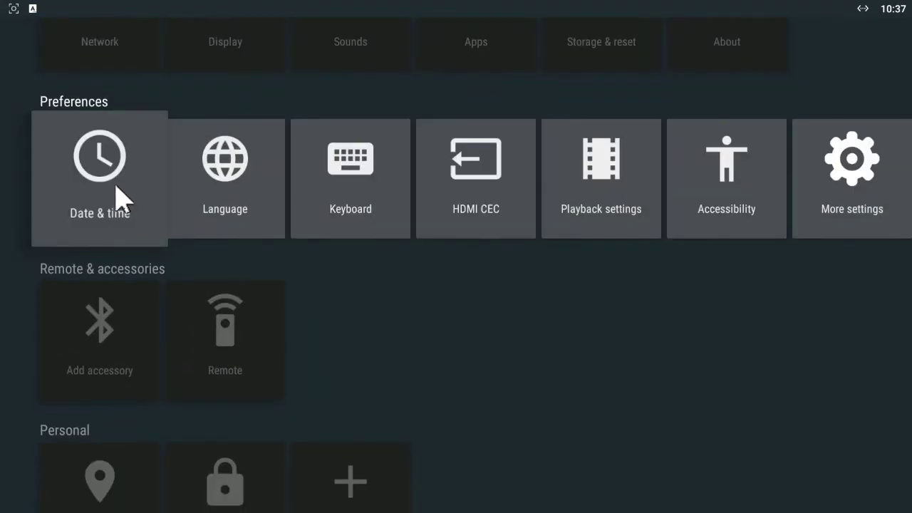
{"action": "left_click", "coordinate": [115, 186]}
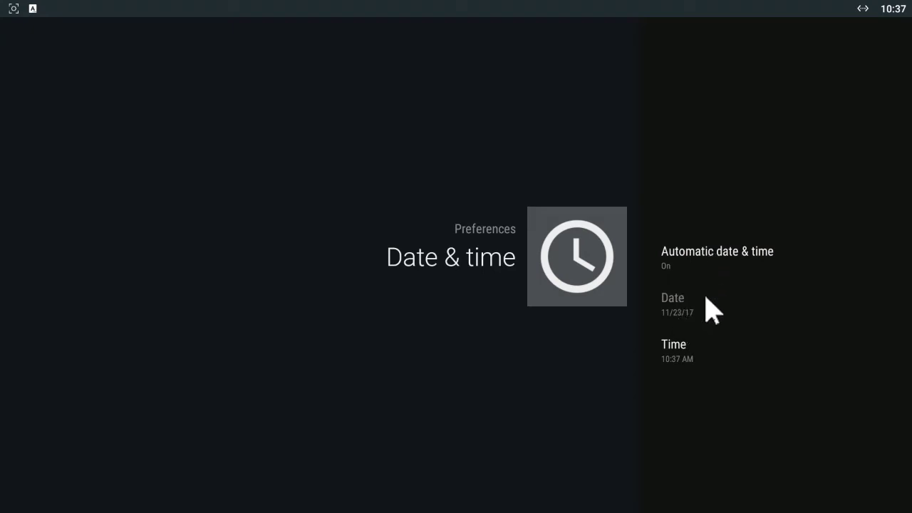
{"action": "left_click", "coordinate": [678, 350]}
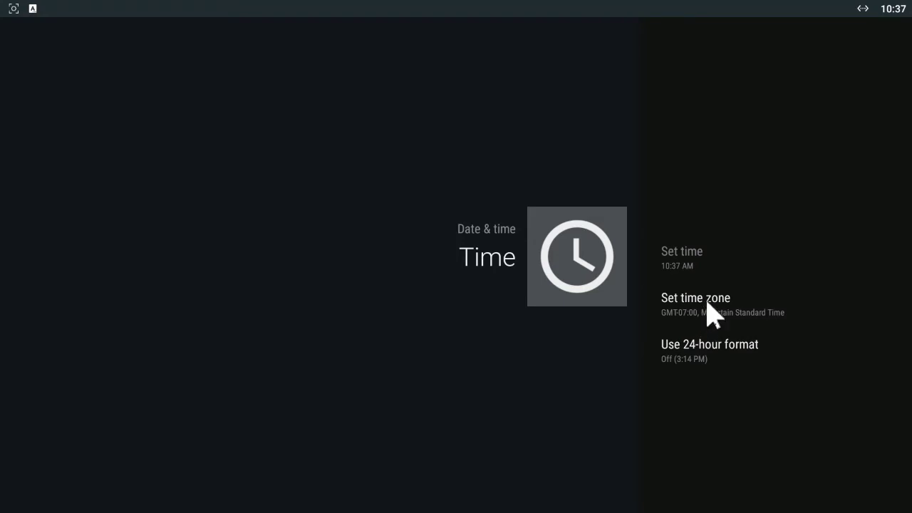
{"action": "left_click", "coordinate": [712, 313]}
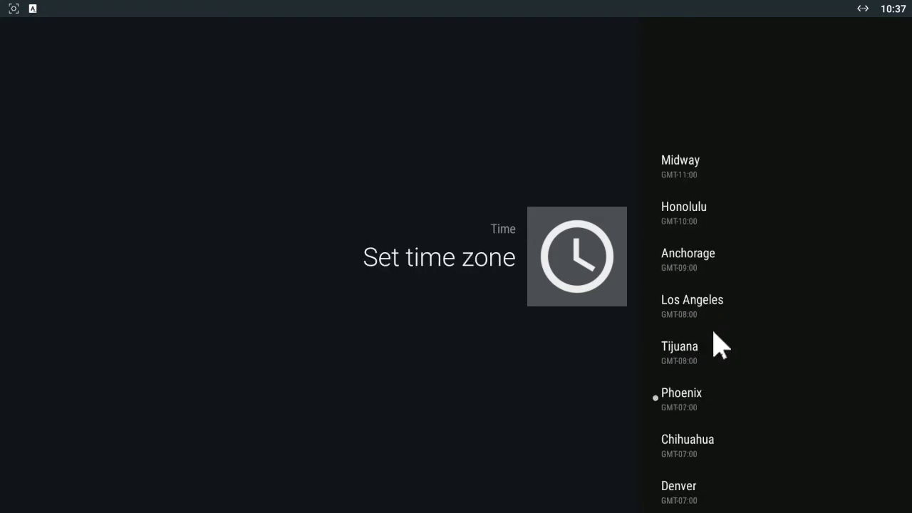
{"action": "scroll", "coordinate": [716, 345], "scroll_direction": "down", "scroll_amount": 10}
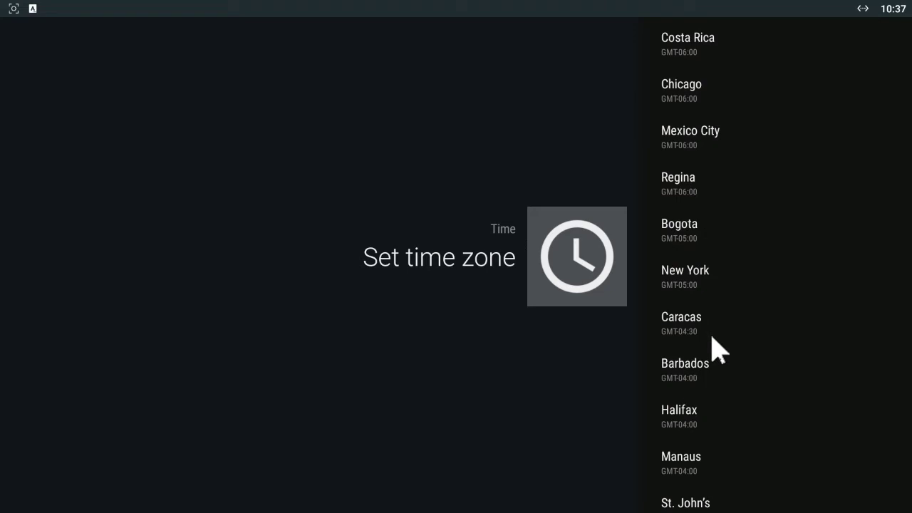
{"action": "left_click", "coordinate": [583, 274]}
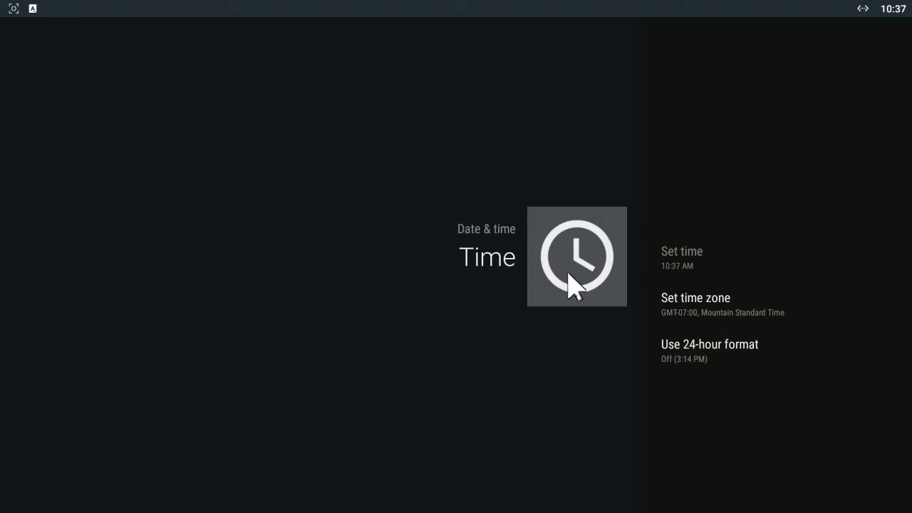
{"action": "left_click", "coordinate": [588, 284]}
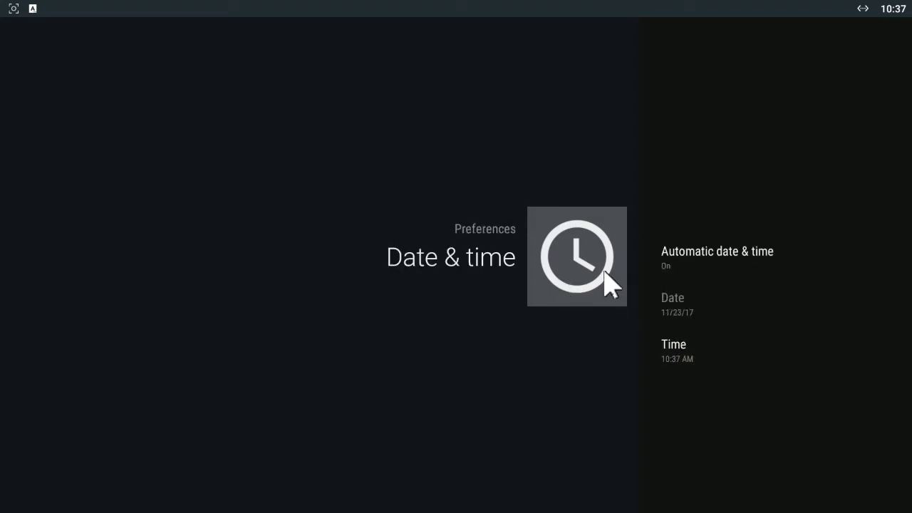
{"action": "left_click", "coordinate": [625, 304]}
{"action": "scroll", "coordinate": [393, 356], "scroll_direction": "up", "scroll_amount": 2}
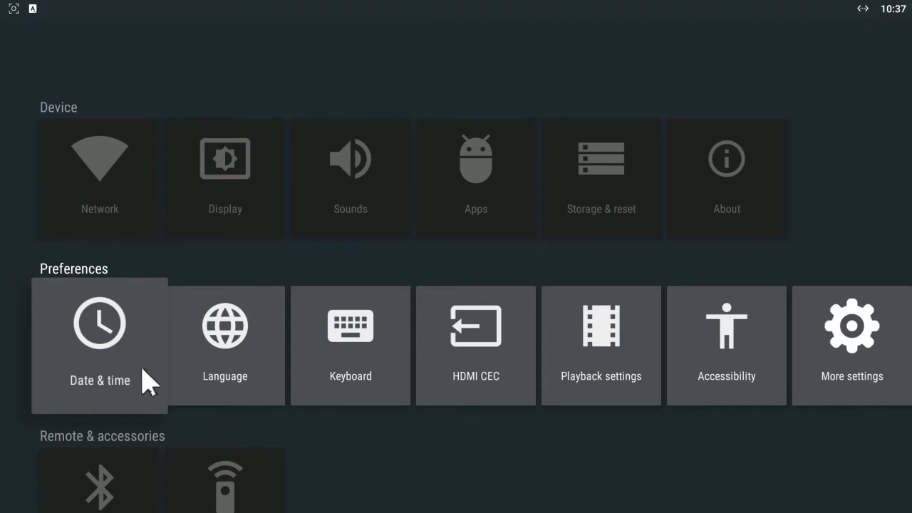
Adjust Display > Screen position scaling to 92% by zooming out and back in
{"action": "left_click", "coordinate": [235, 153]}
{"action": "left_click", "coordinate": [210, 163]}
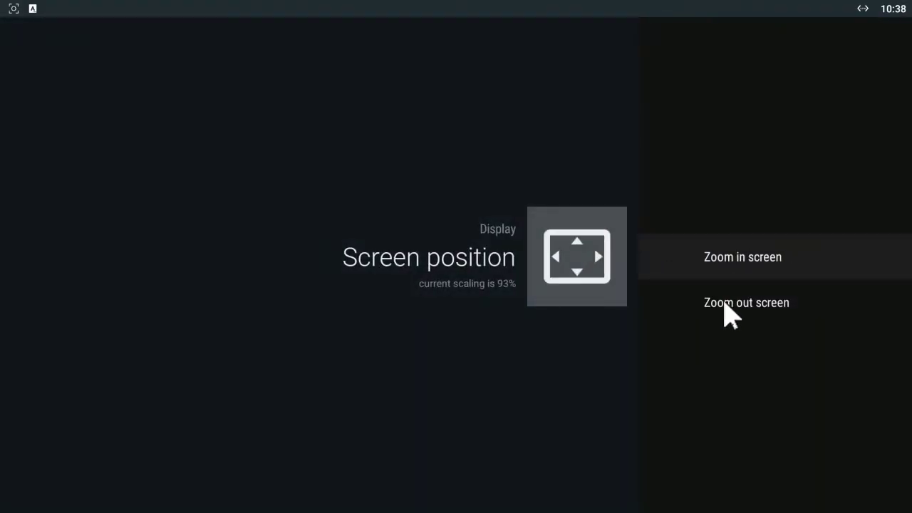
{"action": "left_click", "coordinate": [725, 302]}
{"action": "left_click", "coordinate": [728, 302]}
{"action": "left_click", "coordinate": [729, 302]}
{"action": "left_click", "coordinate": [731, 301]}
{"action": "left_click", "coordinate": [731, 301]}
{"action": "left_click", "coordinate": [737, 253]}
{"action": "left_click", "coordinate": [738, 253]}
{"action": "left_click", "coordinate": [739, 253]}
{"action": "left_click", "coordinate": [739, 253]}
{"action": "left_click", "coordinate": [739, 253]}
{"action": "left_click", "coordinate": [740, 253]}
{"action": "left_click", "coordinate": [740, 253]}
{"action": "right_click", "coordinate": [559, 346]}
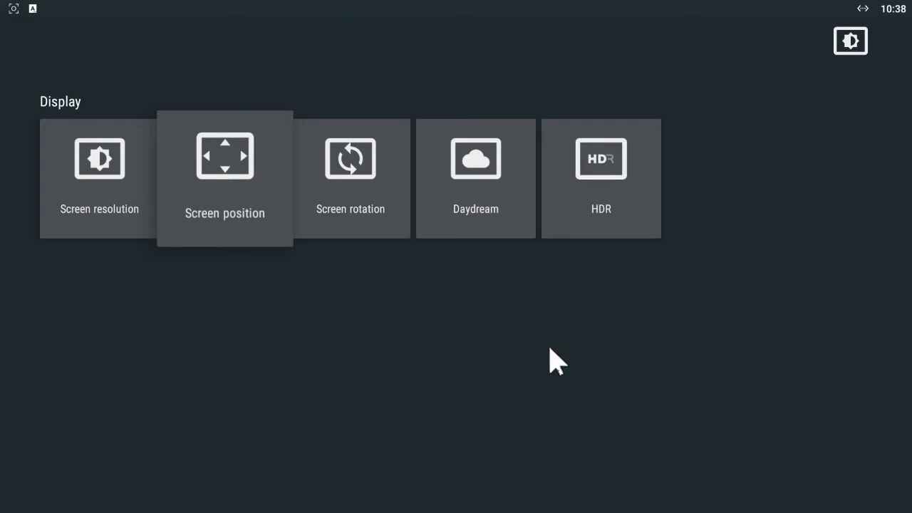
{"action": "right_click", "coordinate": [510, 326]}
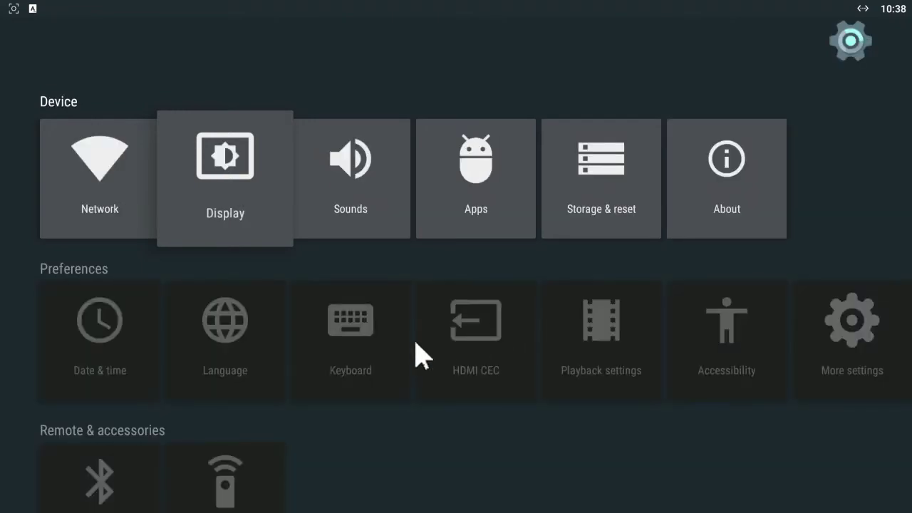
{"action": "scroll", "coordinate": [418, 354], "scroll_direction": "down", "scroll_amount": 3}
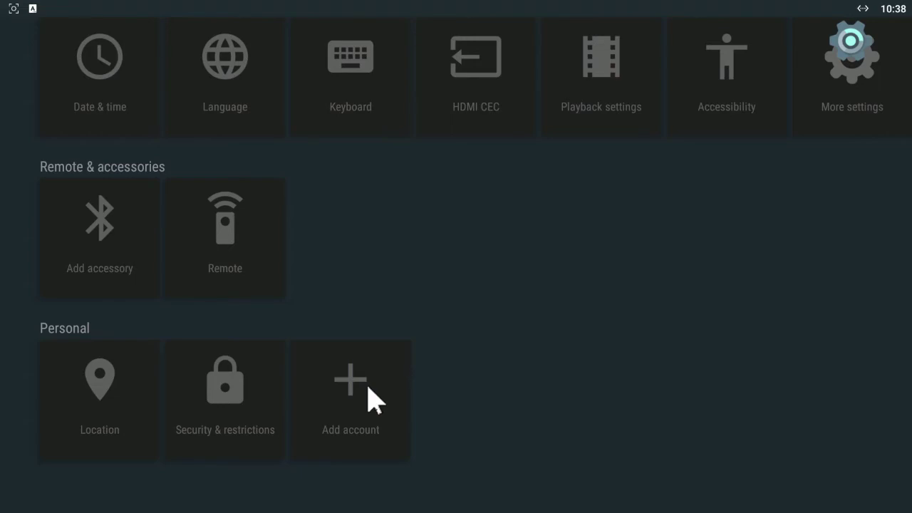
Open Add account from the Personal section and choose a Google account
{"action": "scroll", "coordinate": [371, 399], "scroll_direction": "down", "scroll_amount": 3}
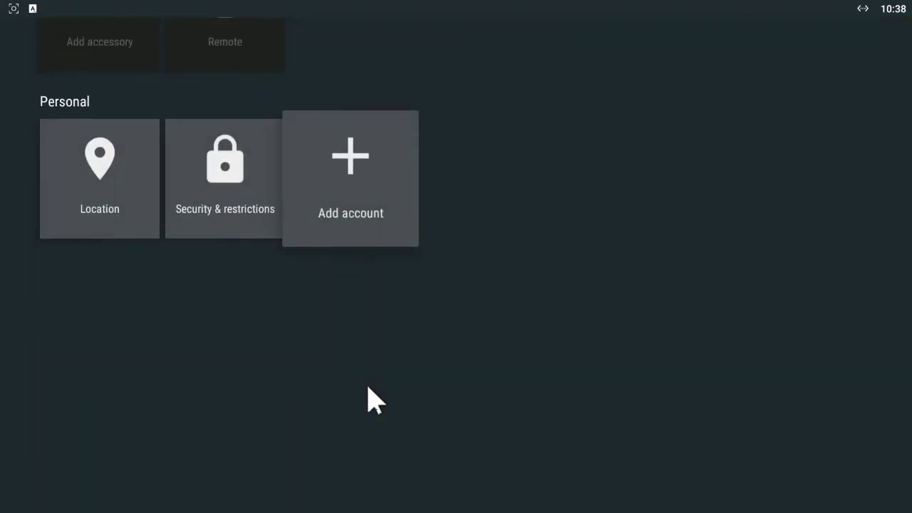
{"action": "left_click", "coordinate": [340, 177]}
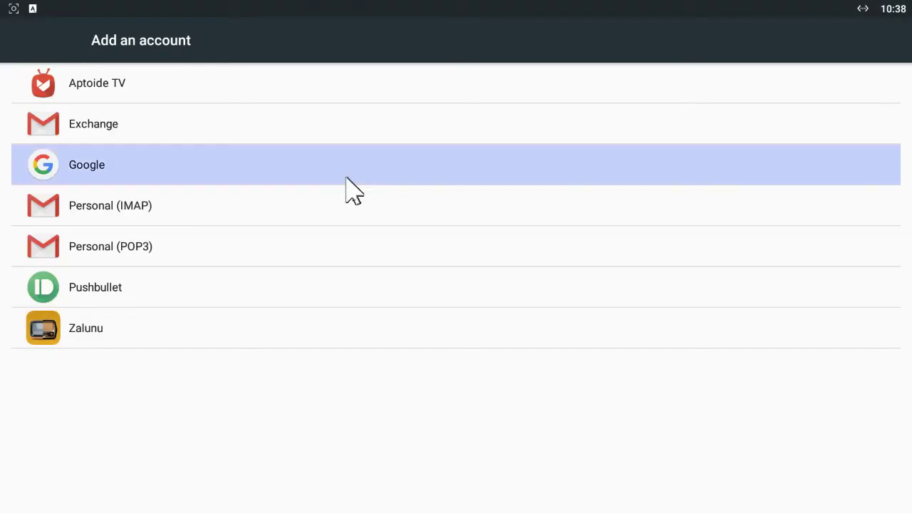
{"action": "left_click", "coordinate": [346, 177]}
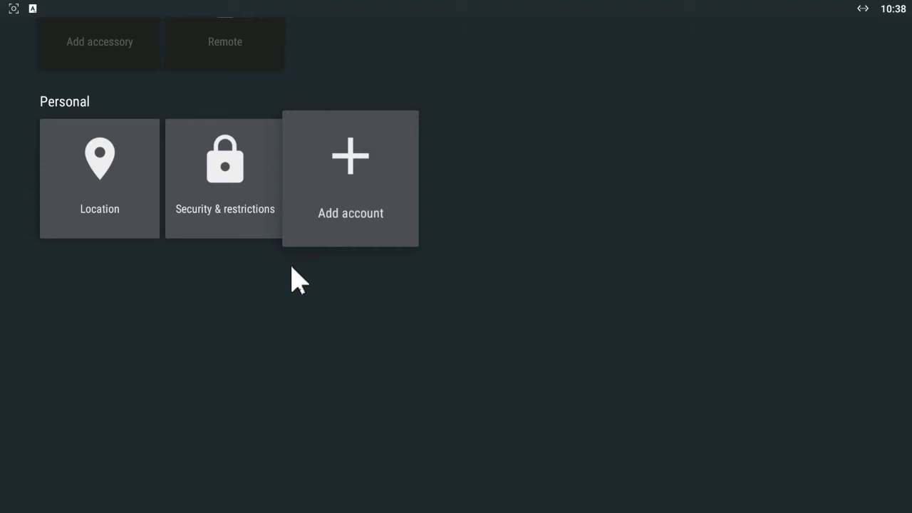
{"action": "left_click", "coordinate": [362, 174]}
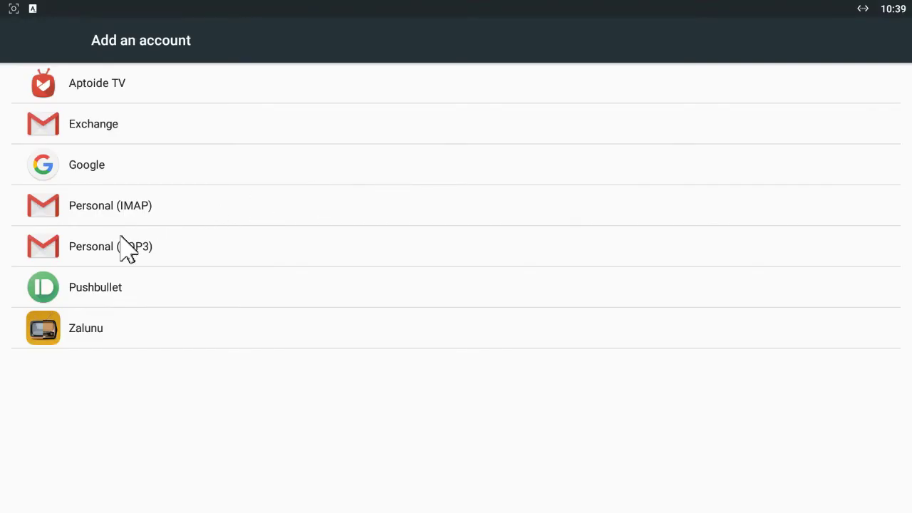
{"action": "left_click", "coordinate": [103, 176]}
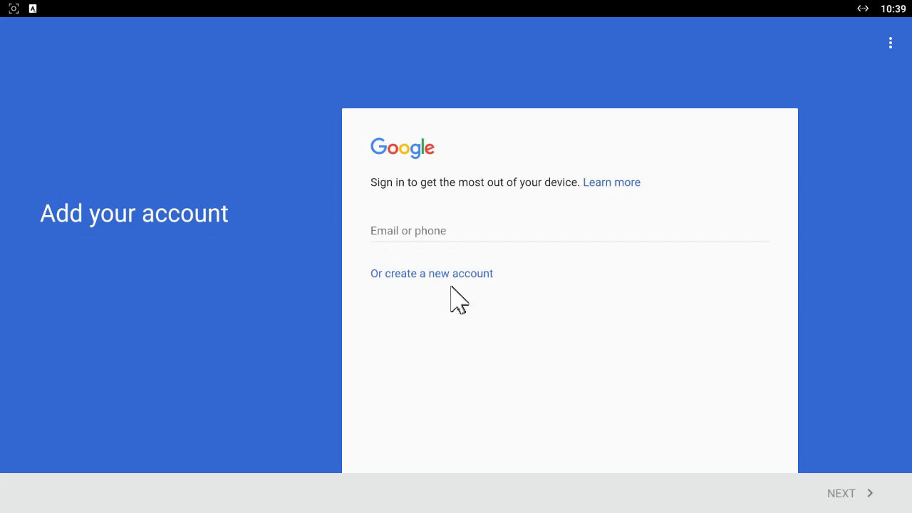
Choose to create a new Google account and enter the first and last name
{"action": "left_click", "coordinate": [416, 272]}
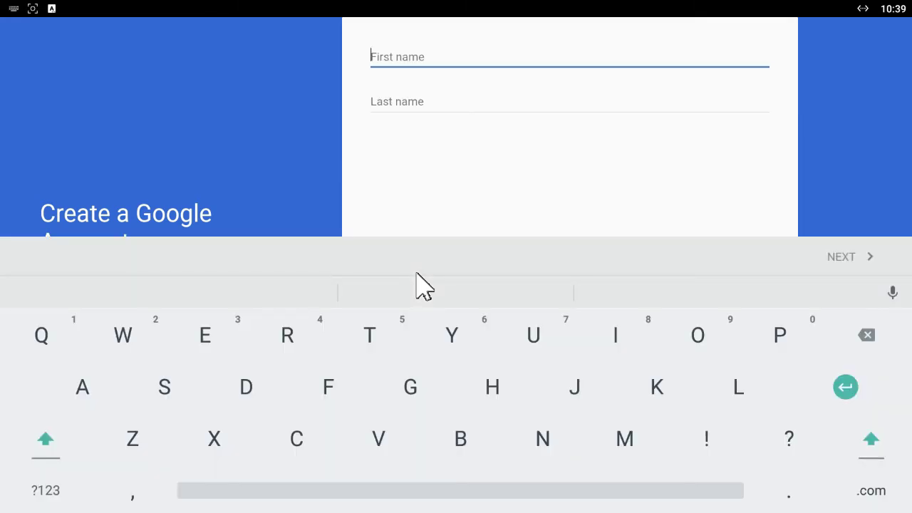
{"action": "type", "text": "john"}
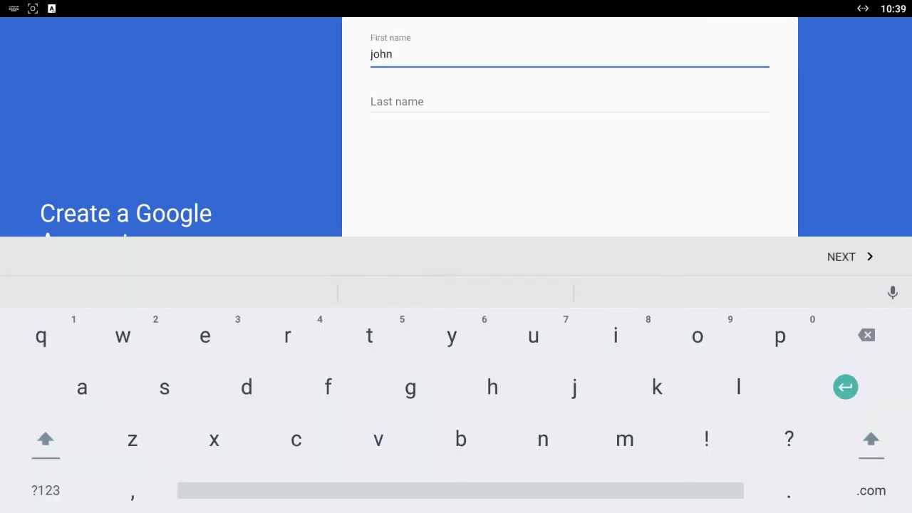
{"action": "left_click", "coordinate": [437, 107]}
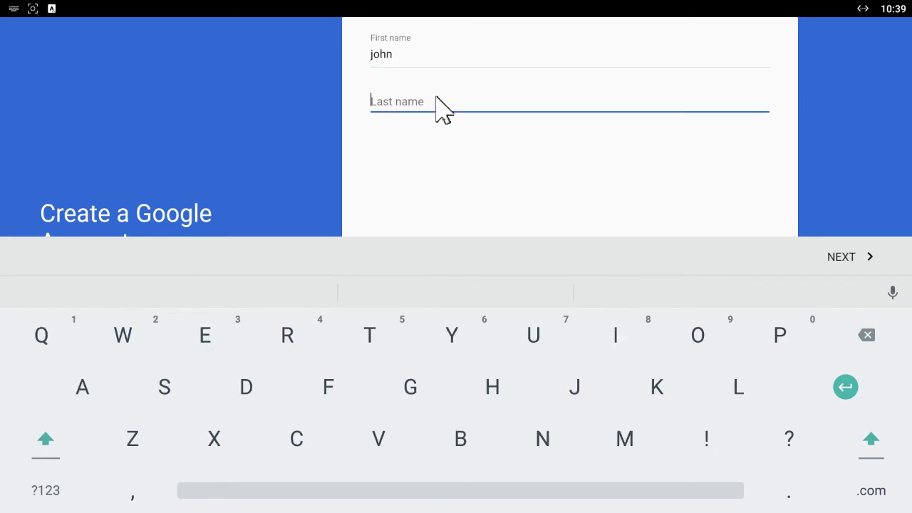
{"action": "type", "text": "smith"}
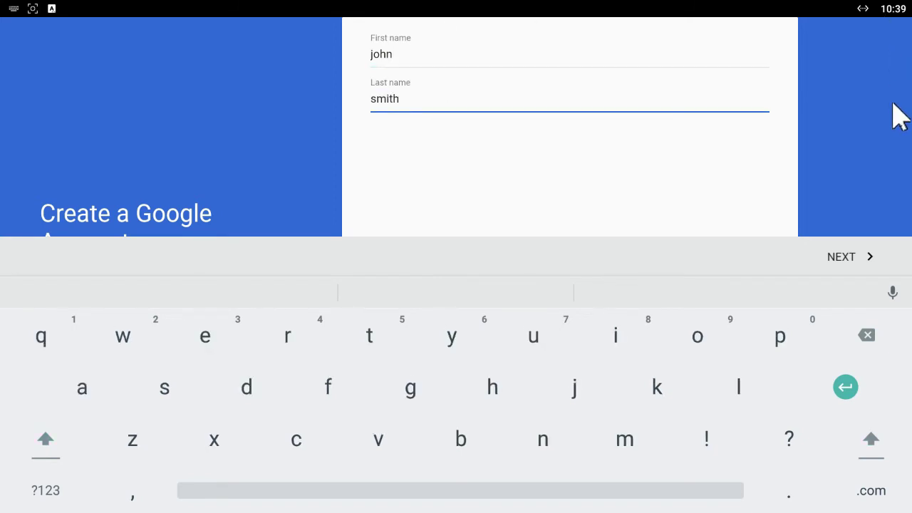
{"action": "left_click", "coordinate": [842, 261]}
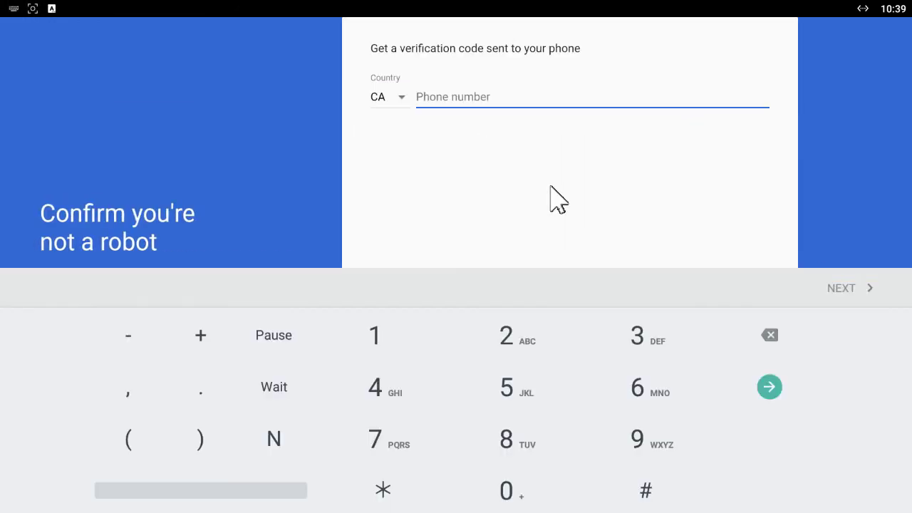
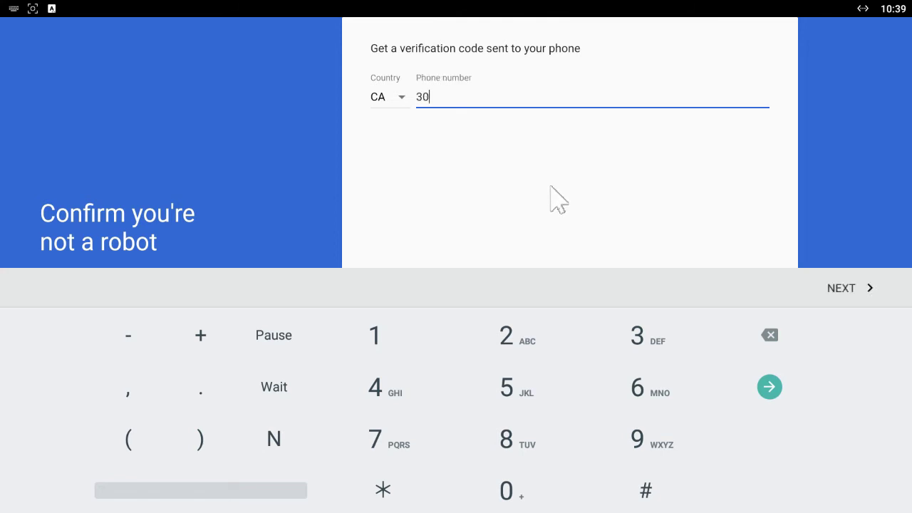
Enter the phone number and confirm sending the one-time verification text
{"action": "left_click", "coordinate": [768, 393]}
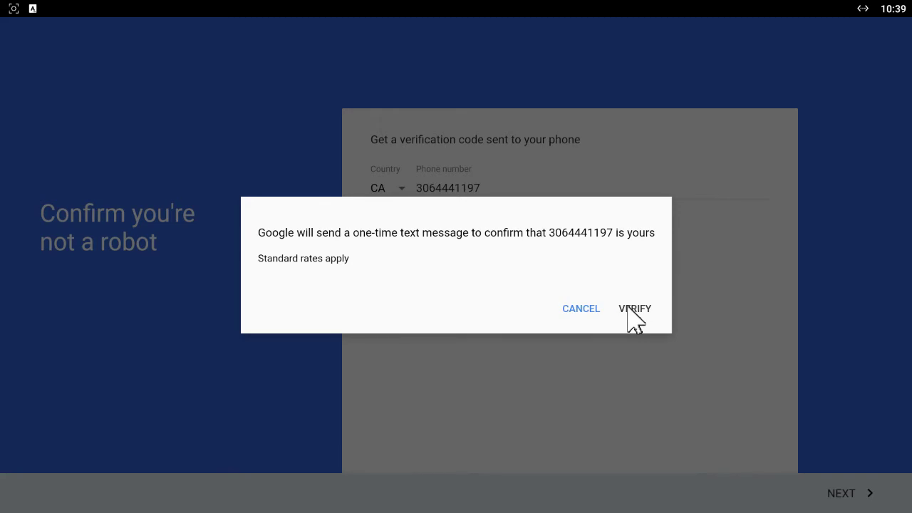
{"action": "left_click", "coordinate": [628, 310]}
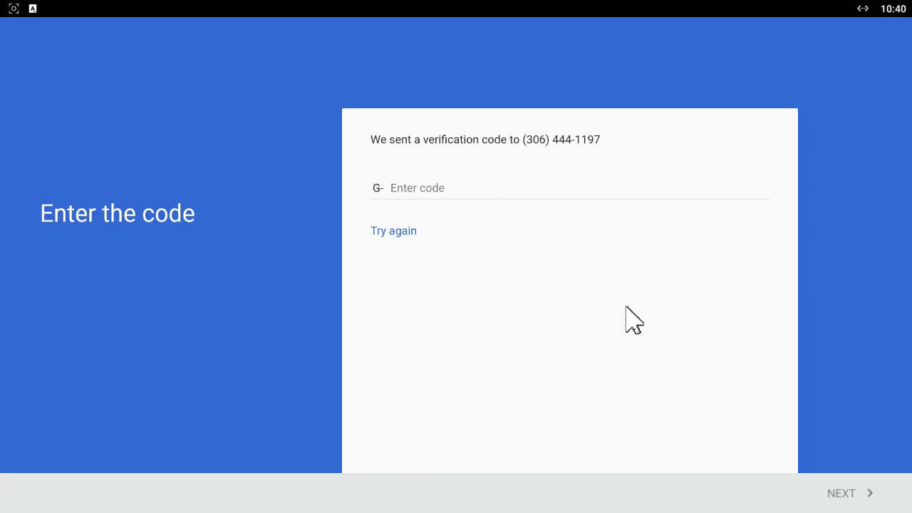
Enter the texted verification code and submit it
{"action": "left_click", "coordinate": [521, 187]}
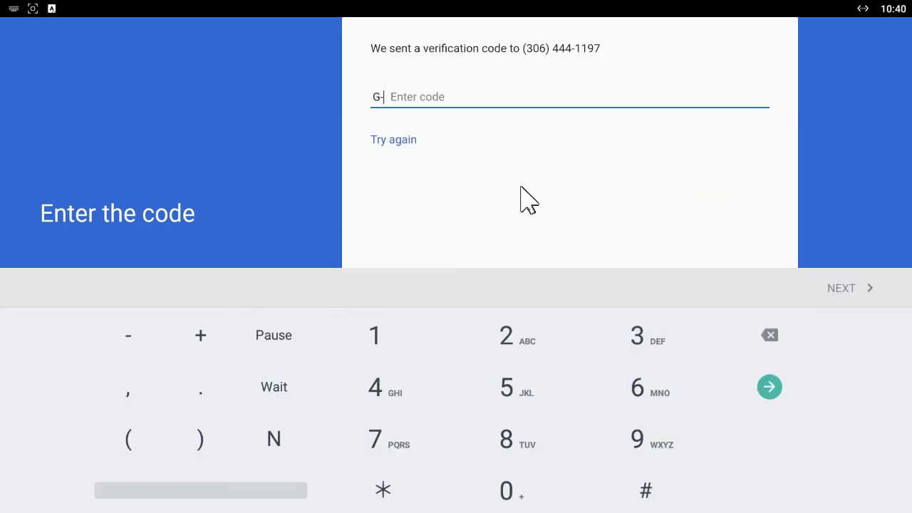
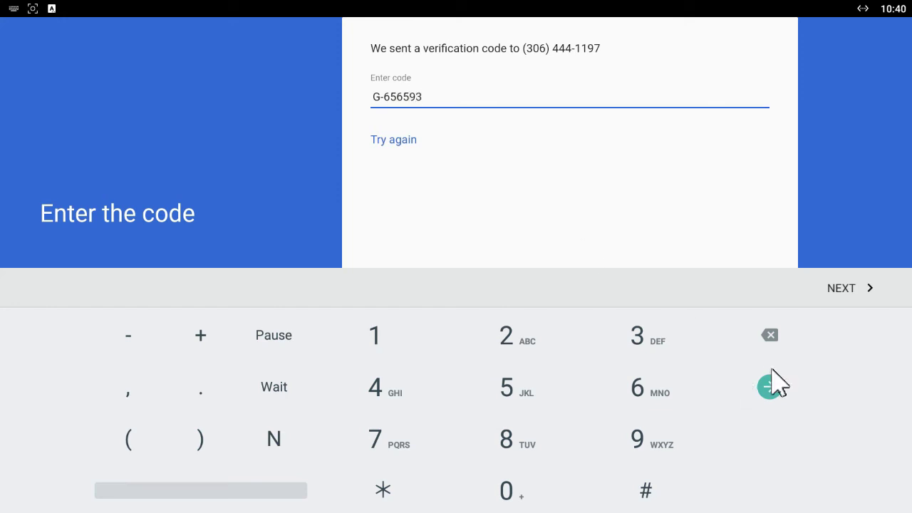
{"action": "left_click", "coordinate": [848, 287]}
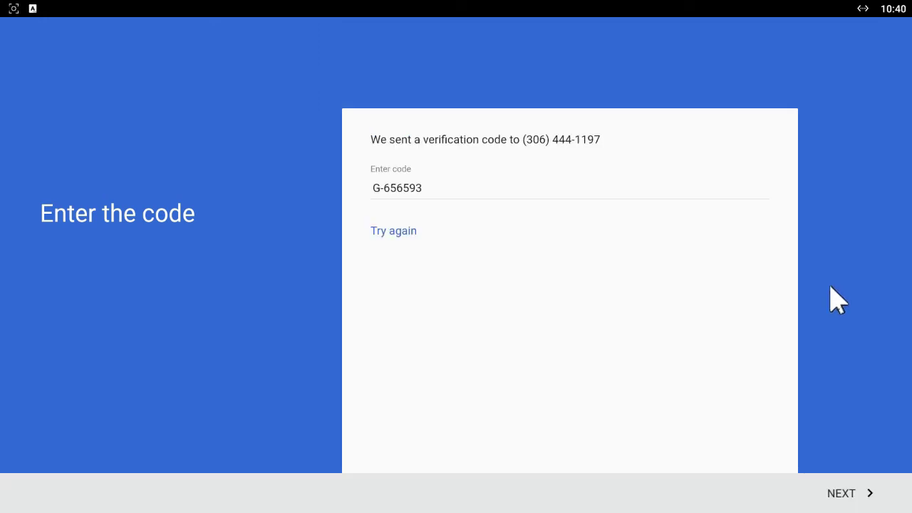
{"action": "left_click", "coordinate": [830, 489]}
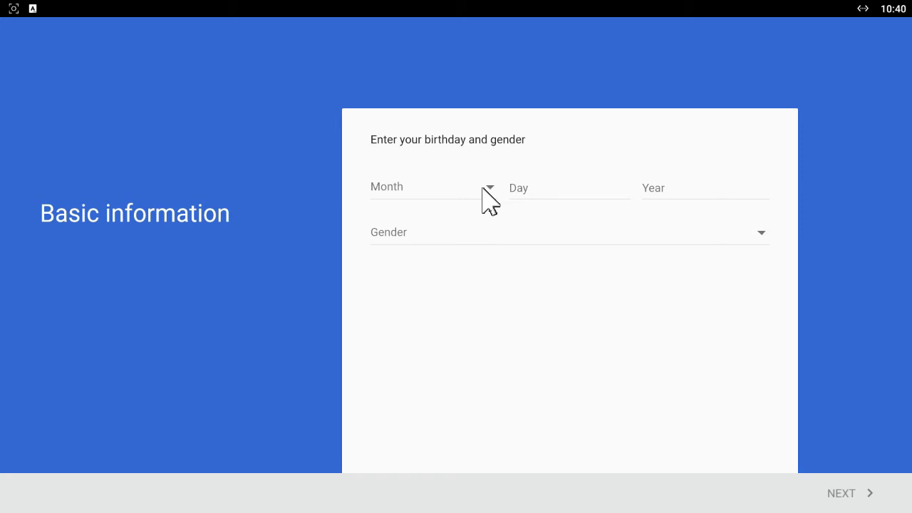
Set the birth month to April and the birth day to 21
{"action": "left_click", "coordinate": [489, 198]}
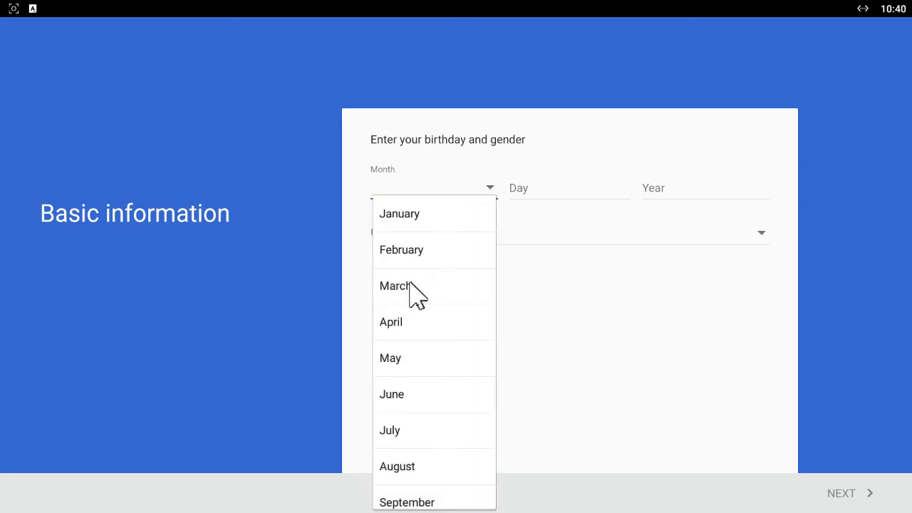
{"action": "key", "text": "Escape"}
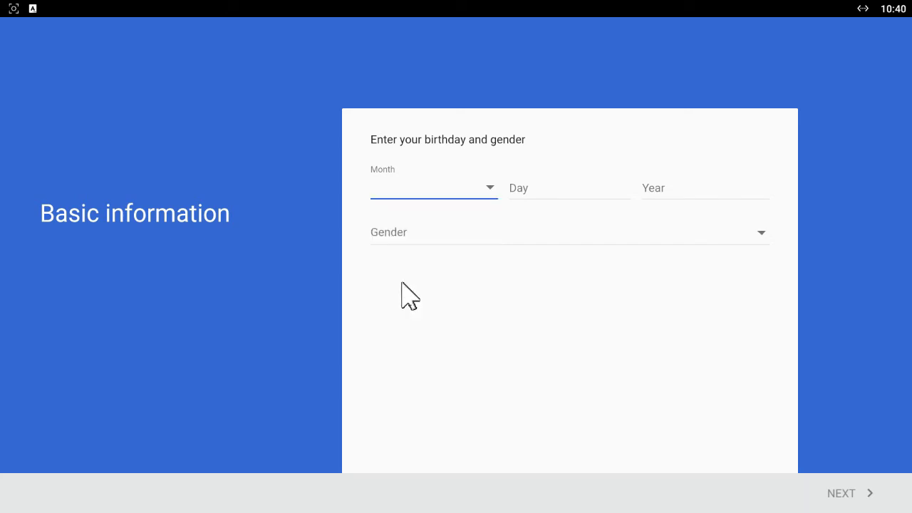
{"action": "left_click", "coordinate": [484, 200]}
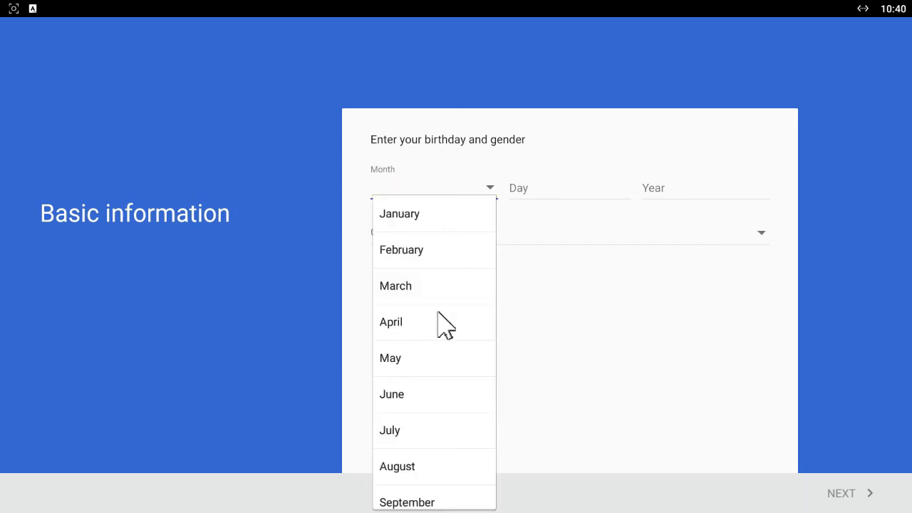
{"action": "key", "text": "Down"}
{"action": "key", "text": "Return"}
{"action": "key", "text": "Up"}
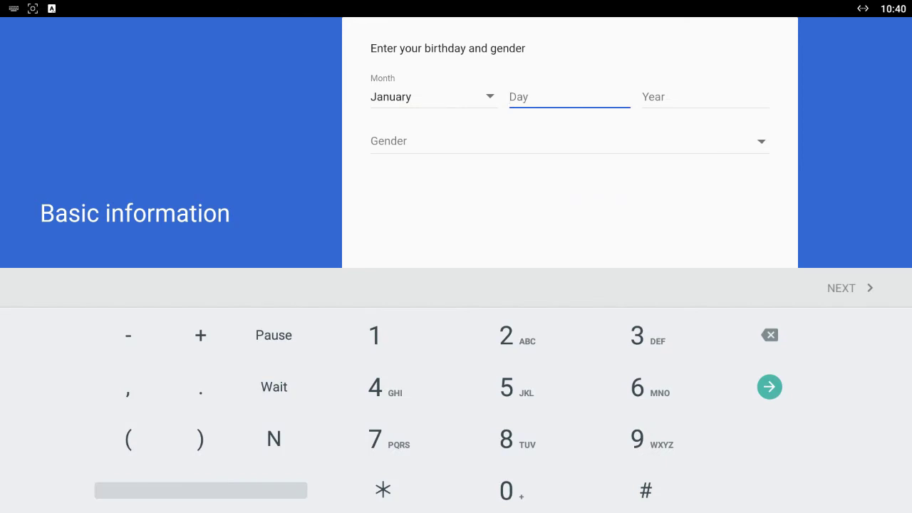
{"action": "left_click", "coordinate": [489, 94]}
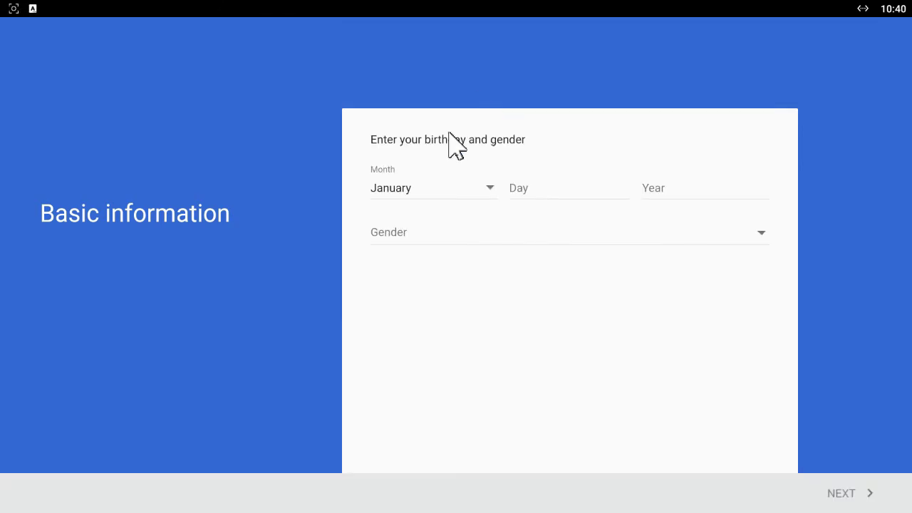
{"action": "left_click", "coordinate": [487, 189]}
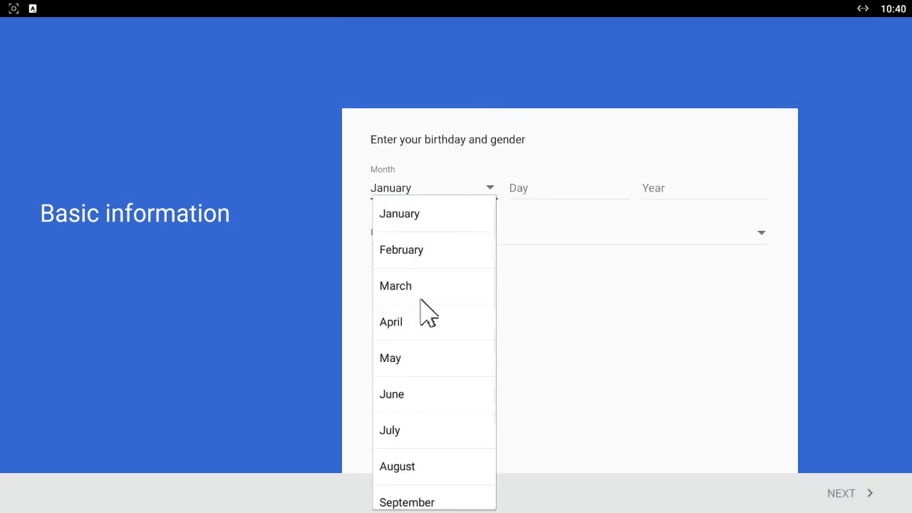
{"action": "key", "text": "Down"}
{"action": "key", "text": "Down"}
{"action": "key", "text": "Down"}
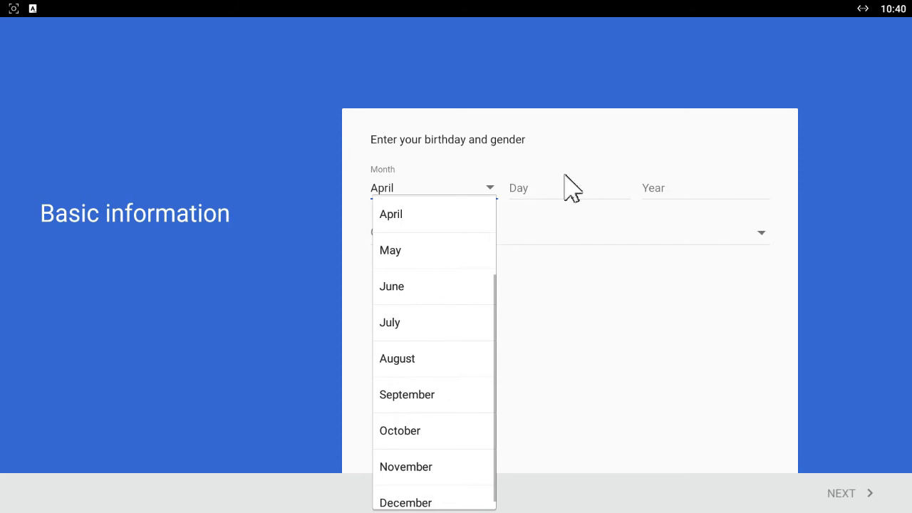
{"action": "left_click", "coordinate": [559, 194]}
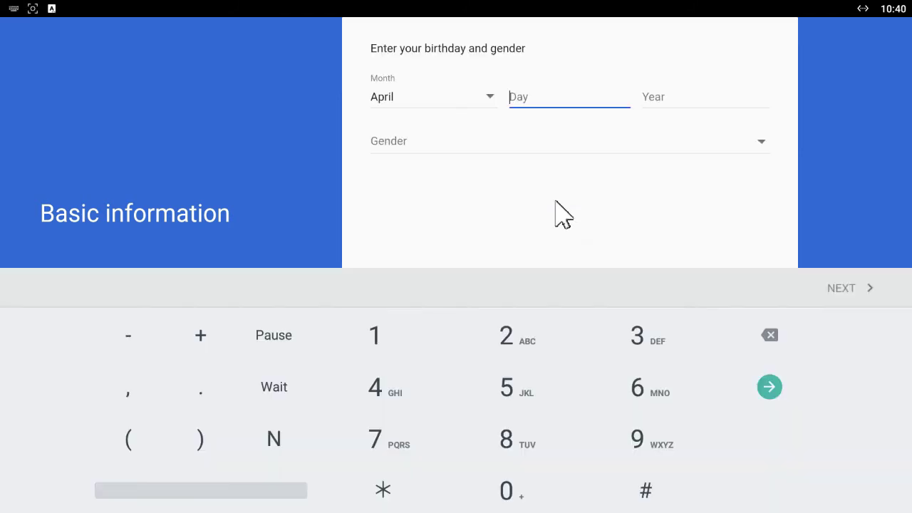
{"action": "left_click", "coordinate": [514, 349]}
{"action": "left_click", "coordinate": [386, 339]}
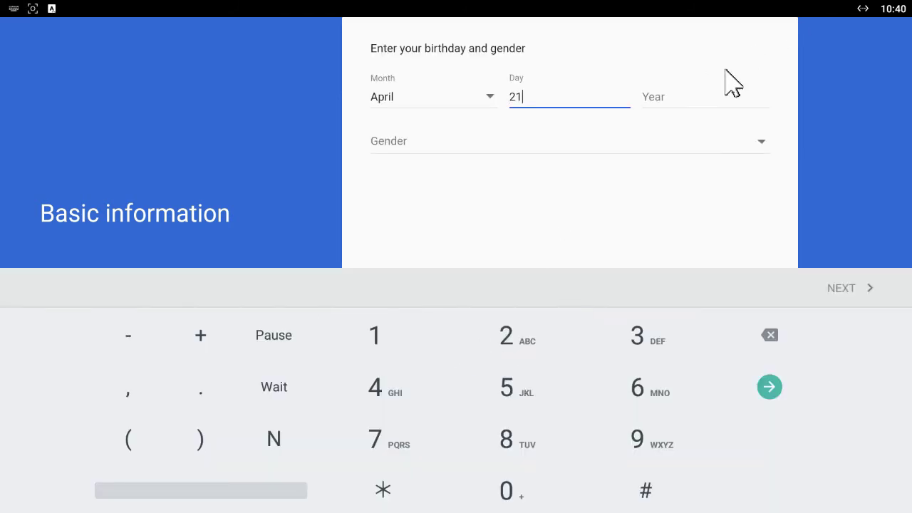
Enter 1987 as the birth year
{"action": "left_click", "coordinate": [704, 103]}
{"action": "left_click", "coordinate": [398, 350]}
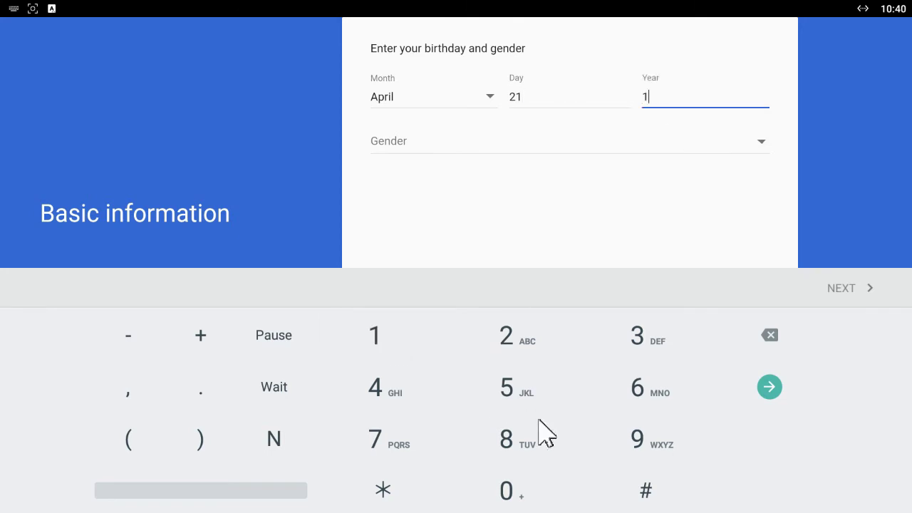
{"action": "left_click", "coordinate": [638, 445]}
{"action": "left_click", "coordinate": [528, 433]}
{"action": "left_click", "coordinate": [394, 434]}
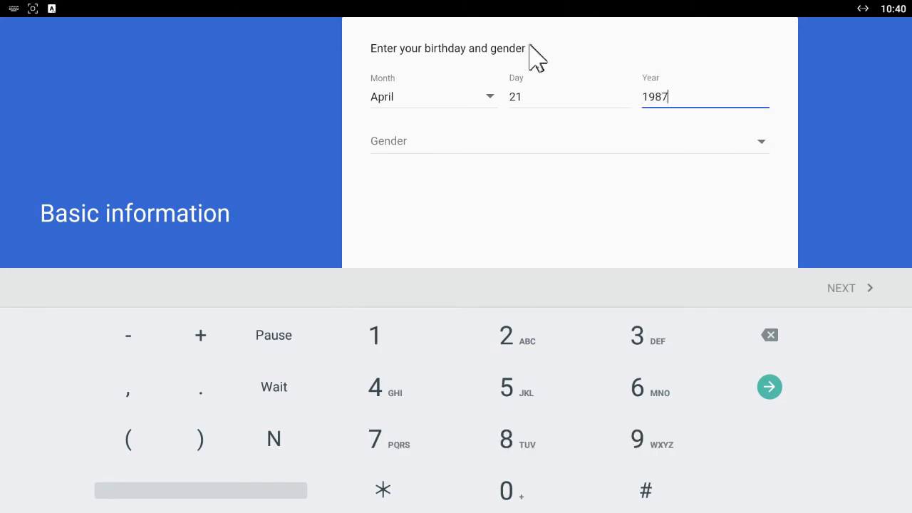
Select Male as the gender and continue
{"action": "left_click", "coordinate": [444, 142]}
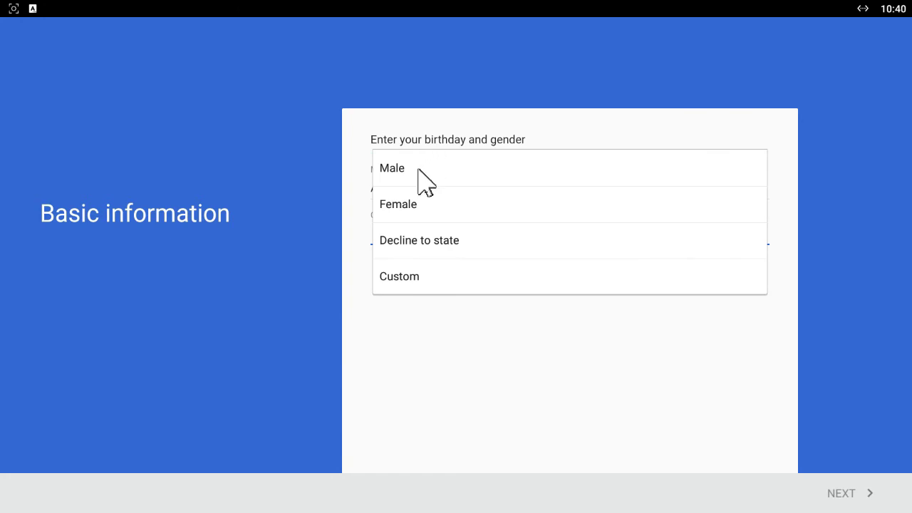
{"action": "left_click", "coordinate": [418, 170]}
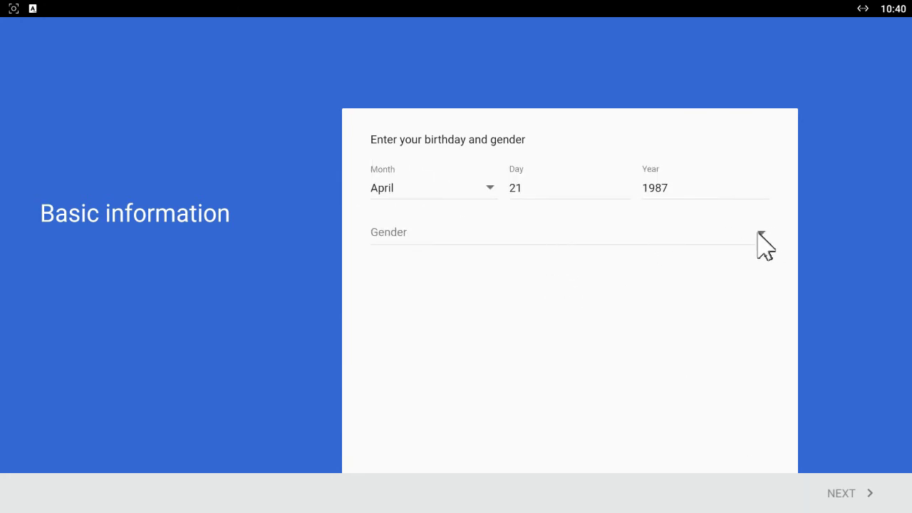
{"action": "left_click", "coordinate": [584, 231]}
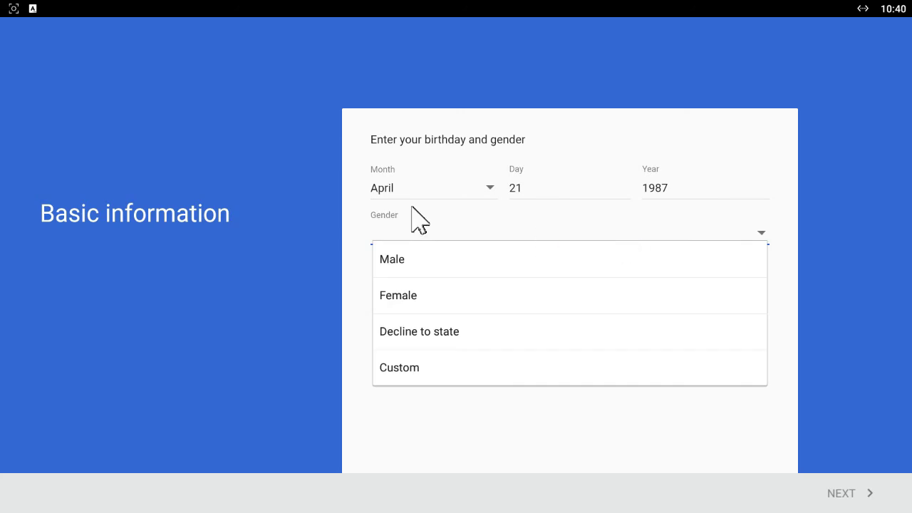
{"action": "left_click", "coordinate": [418, 221]}
{"action": "left_click", "coordinate": [419, 221]}
{"action": "left_click", "coordinate": [829, 488]}
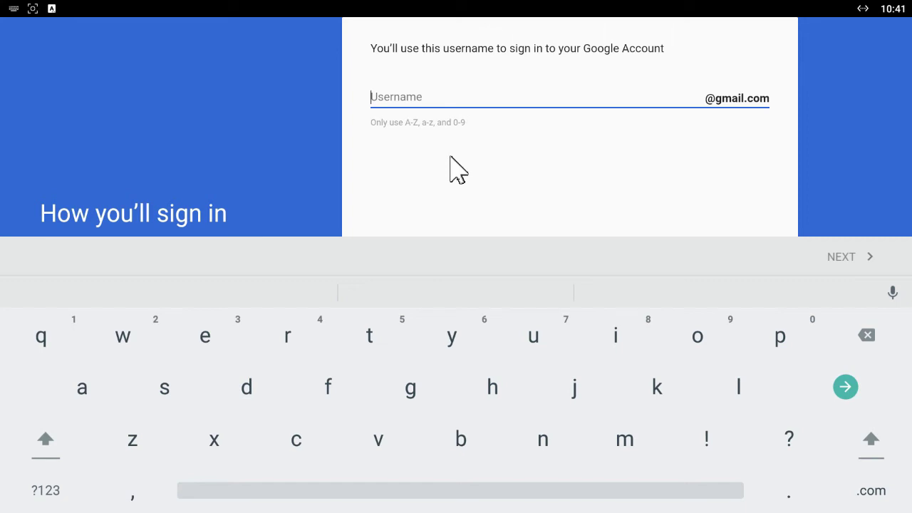
Enter a Gmail username and, since it's taken, accept the suggested available one
{"action": "type", "text": "david"}
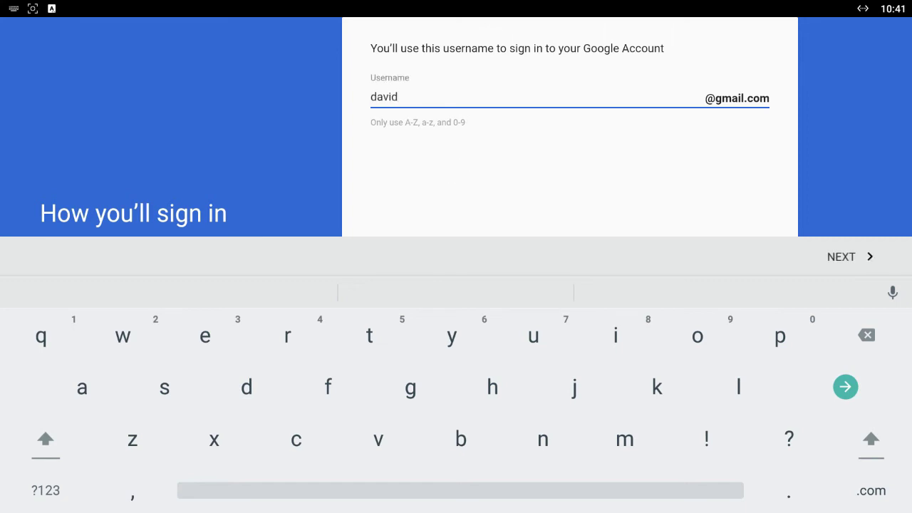
{"action": "key", "text": "BackSpace"}
{"action": "key", "text": "BackSpace"}
{"action": "key", "text": "BackSpace"}
{"action": "key", "text": "BackSpace"}
{"action": "key", "text": "BackSpace"}
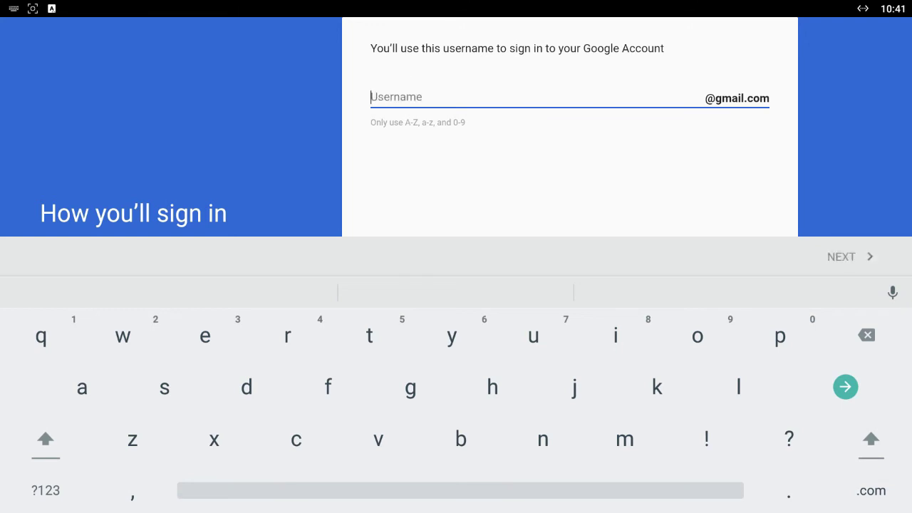
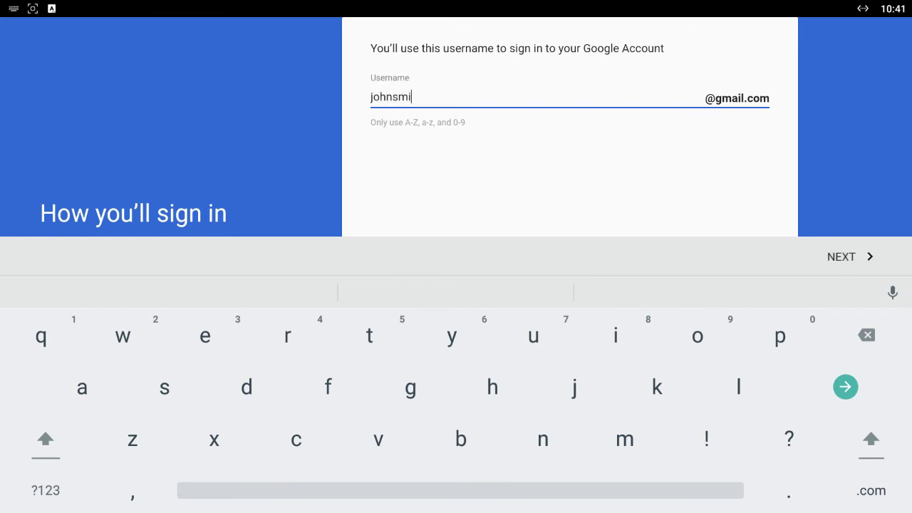
{"action": "left_click", "coordinate": [851, 395]}
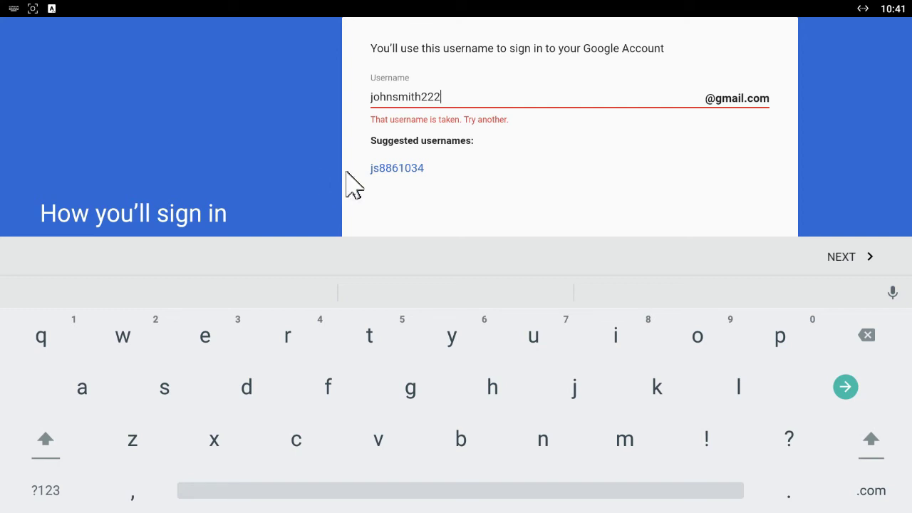
{"action": "left_click", "coordinate": [396, 169]}
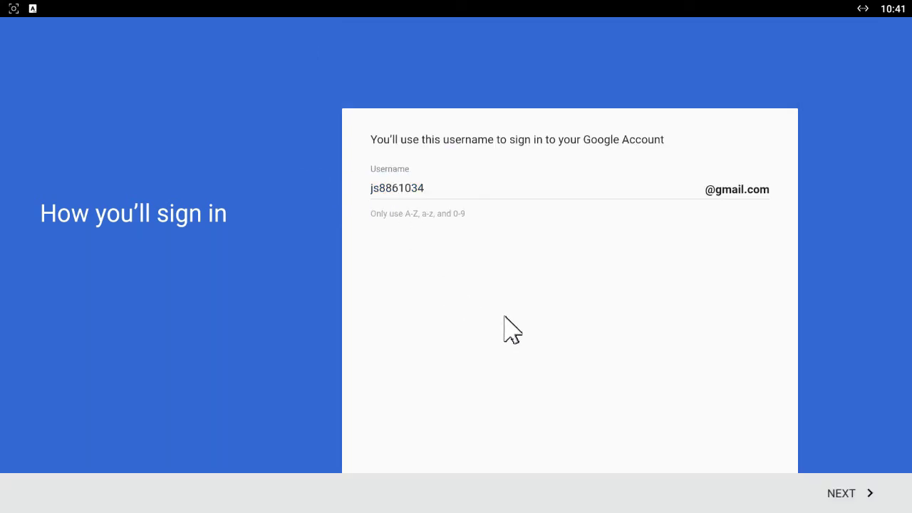
{"action": "left_click", "coordinate": [847, 494]}
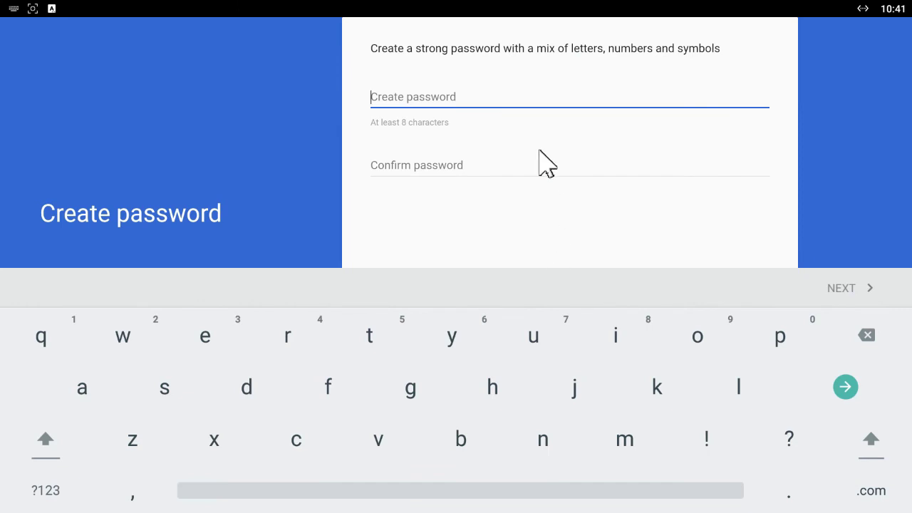
Enter and confirm a first password for the new account
{"action": "type", "text": "•••"}
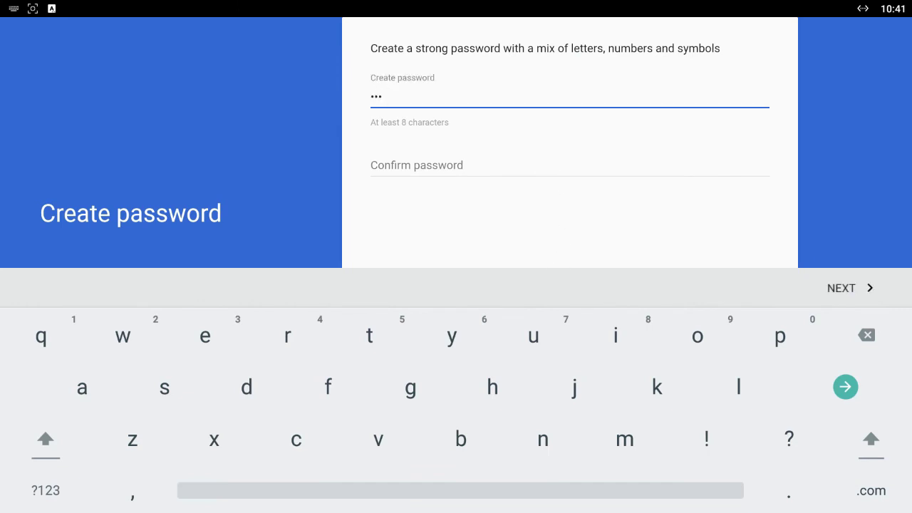
{"action": "key", "text": "BackSpace"}
{"action": "key", "text": "BackSpace"}
{"action": "key", "text": "BackSpace"}
{"action": "type", "text": "••••••••h"}
{"action": "left_click", "coordinate": [427, 165]}
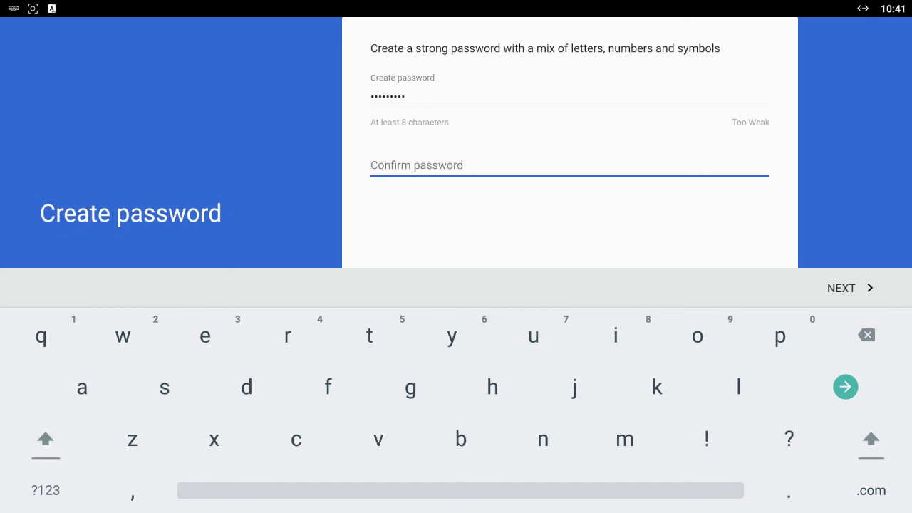
{"action": "type", "text": "••••••••h"}
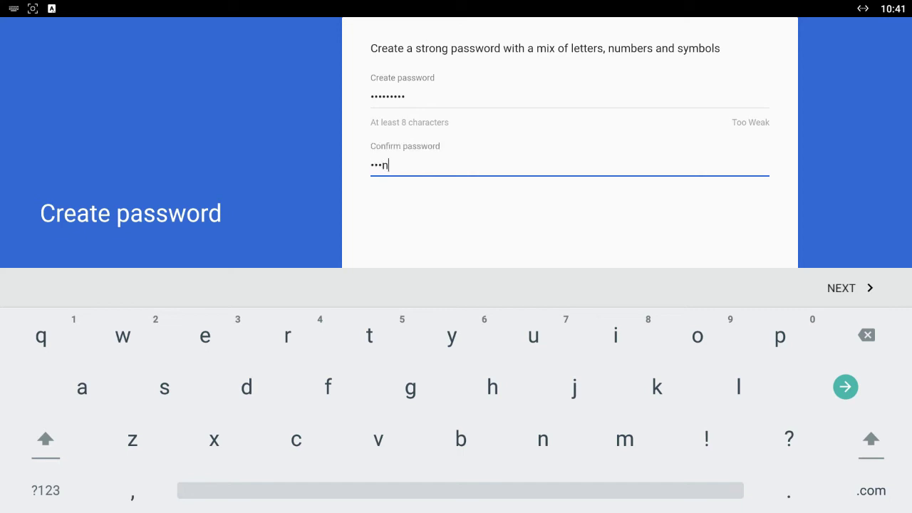
{"action": "left_click", "coordinate": [849, 394]}
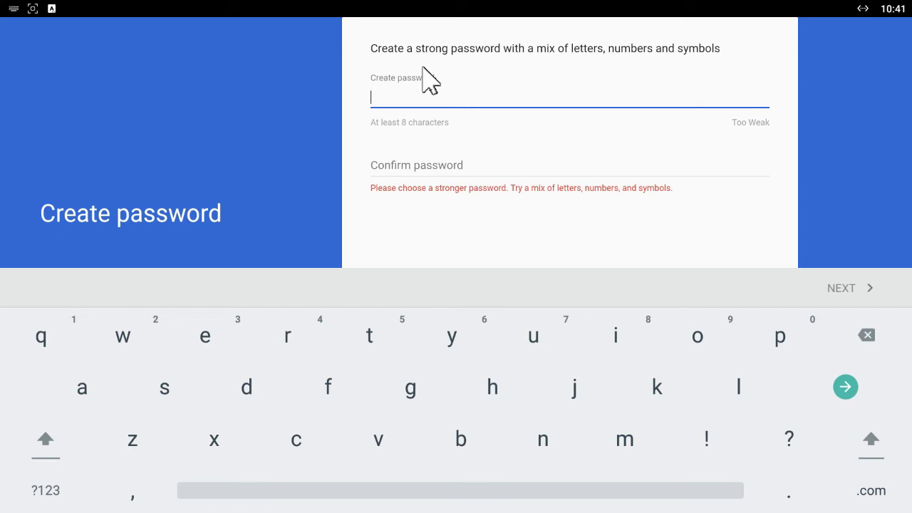
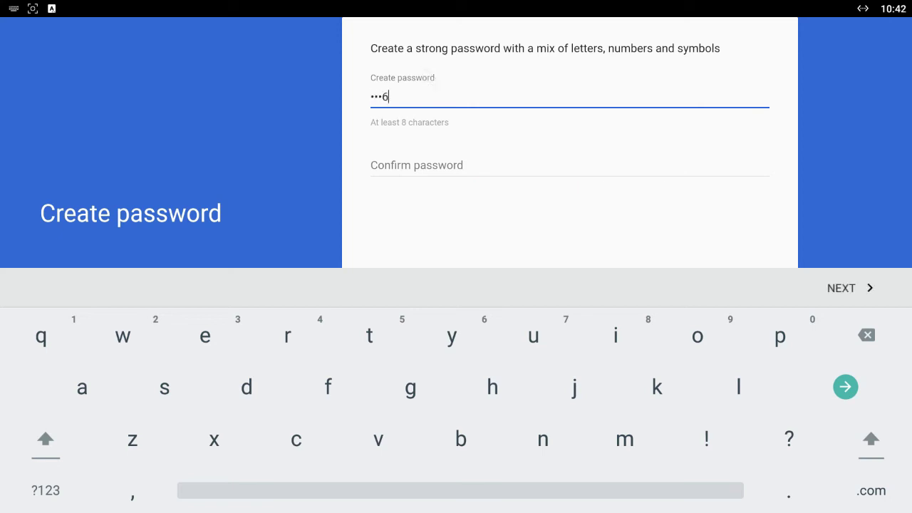
Replace it with a stronger password in both fields and continue
{"action": "key", "text": "Tab"}
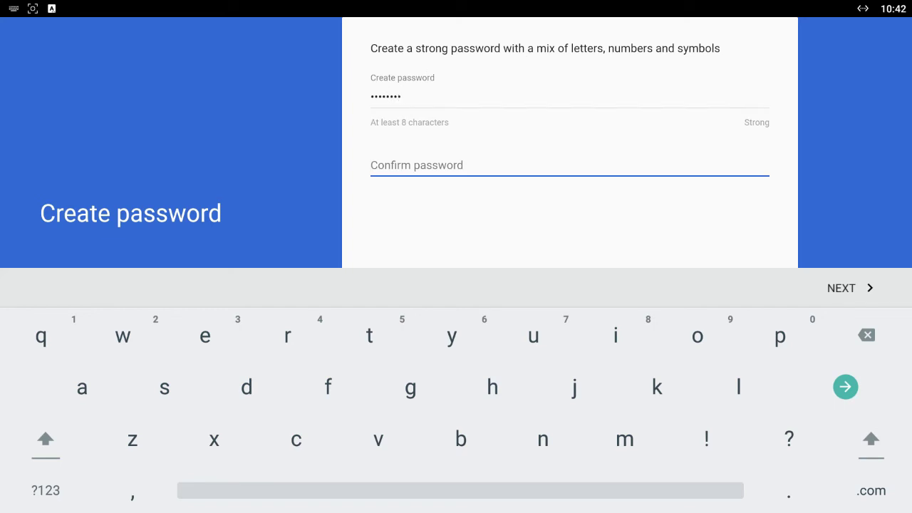
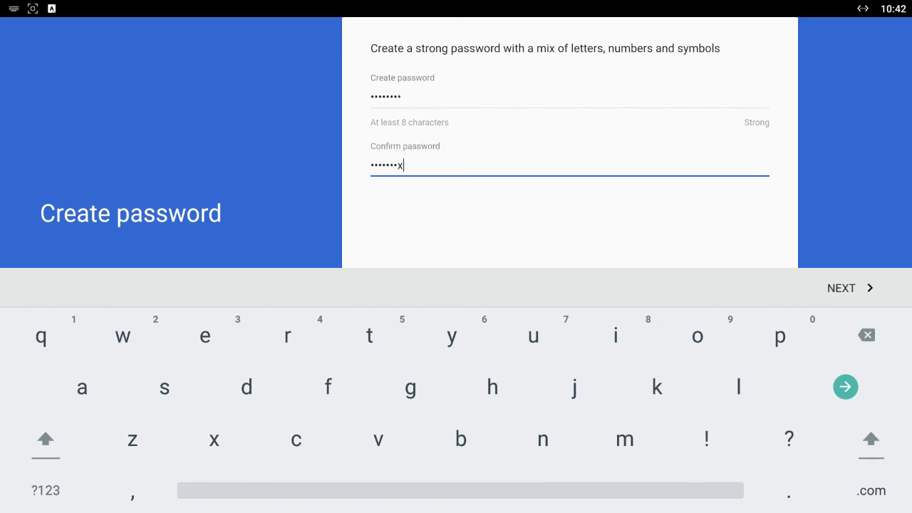
{"action": "left_click", "coordinate": [842, 291]}
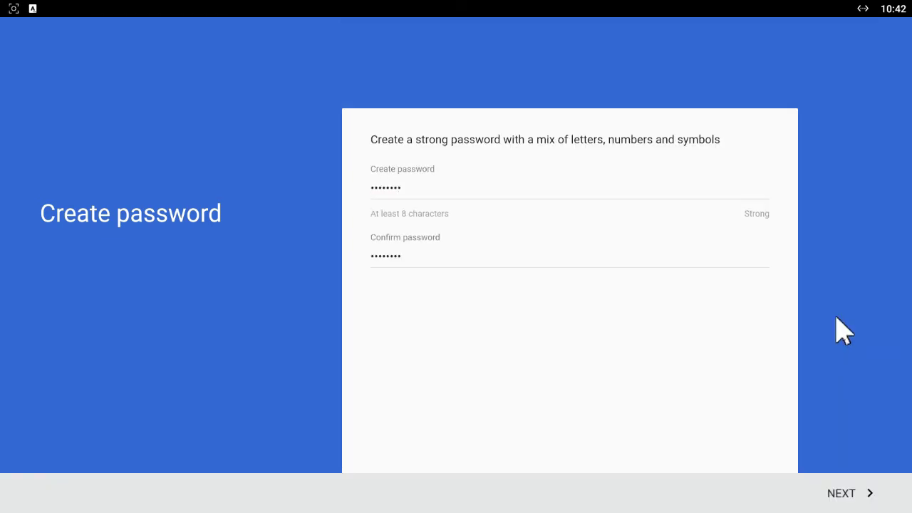
{"action": "left_click", "coordinate": [860, 493]}
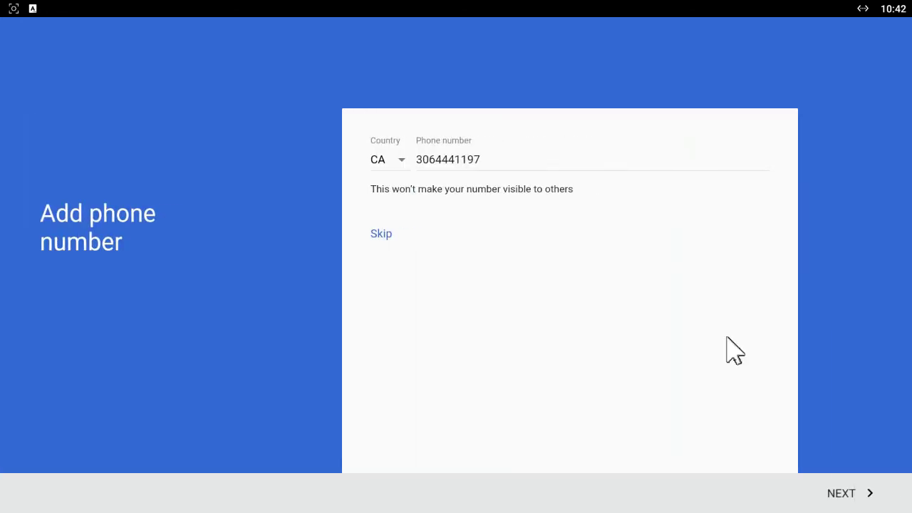
Skip the phone number, agree to the privacy terms, and confirm the account details
{"action": "left_click", "coordinate": [381, 231]}
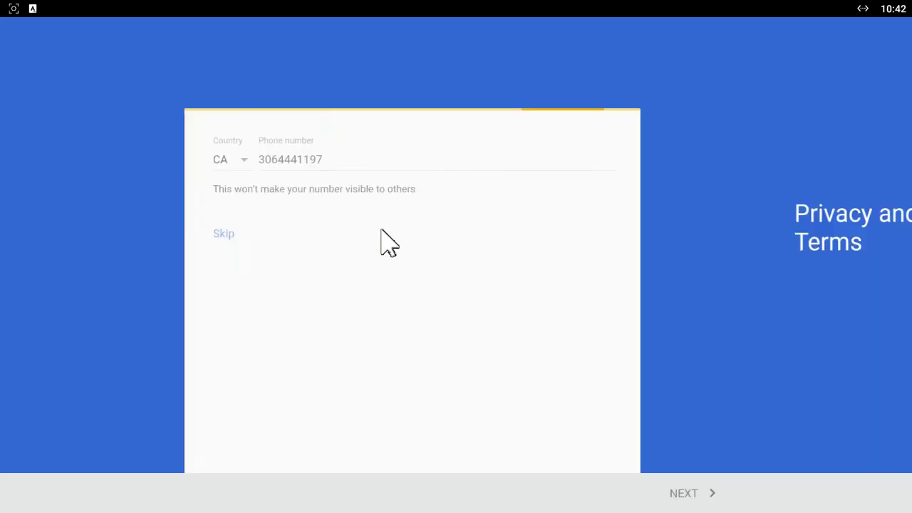
{"action": "scroll", "coordinate": [795, 346], "scroll_direction": "down", "scroll_amount": 5}
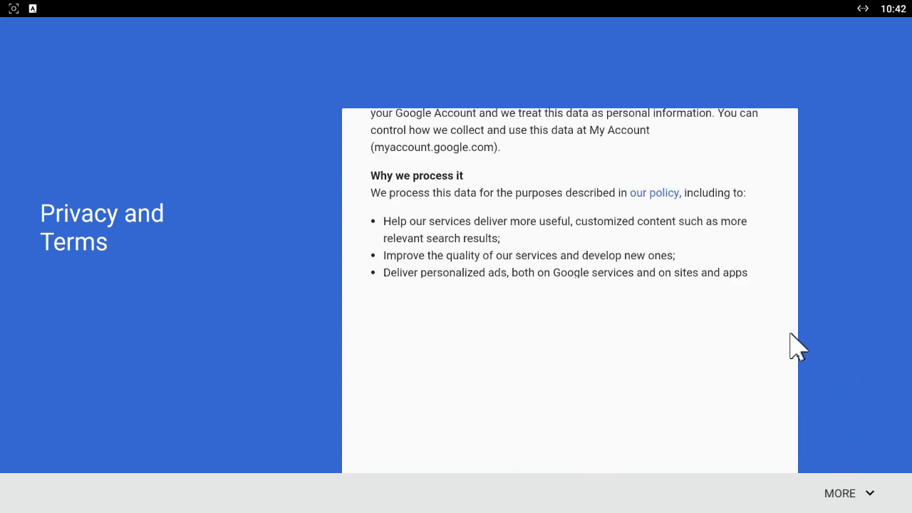
{"action": "left_click", "coordinate": [832, 493]}
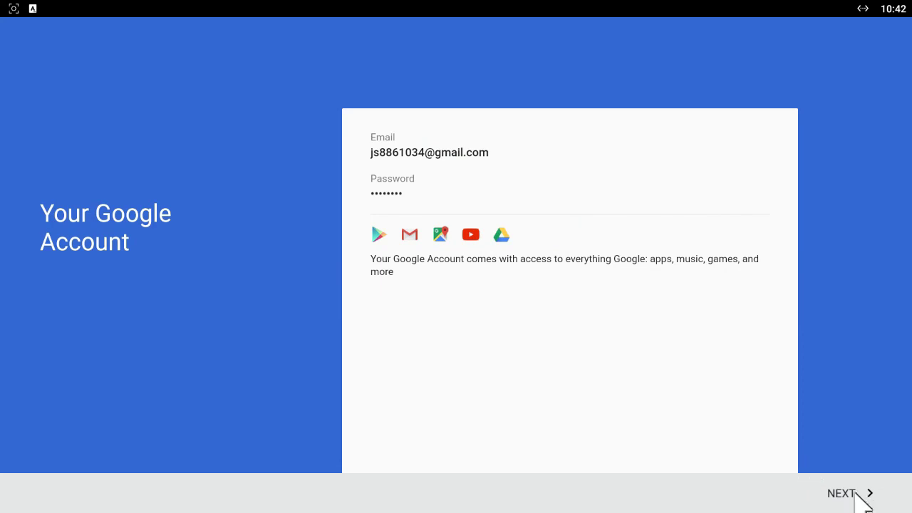
{"action": "left_click", "coordinate": [850, 492]}
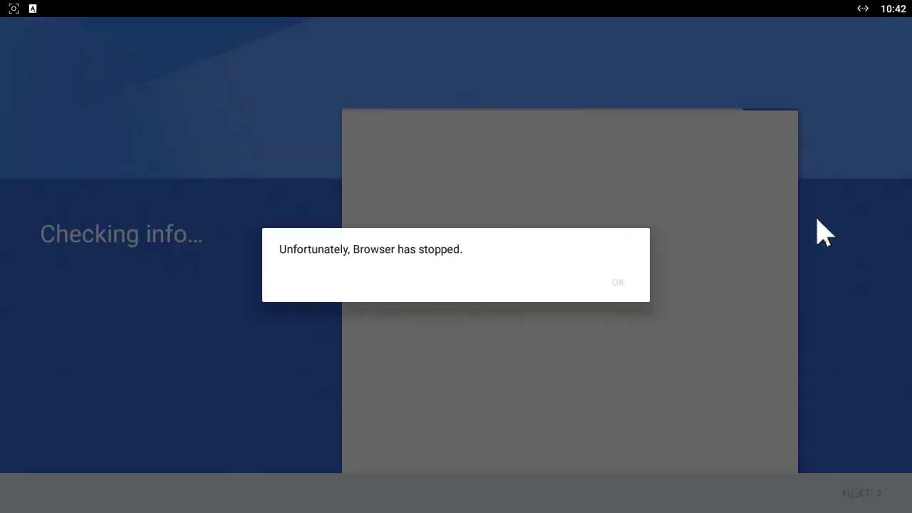
Dismiss the Browser crash, disable Google Drive backup, skip payment info and finish setup
{"action": "left_click", "coordinate": [618, 282]}
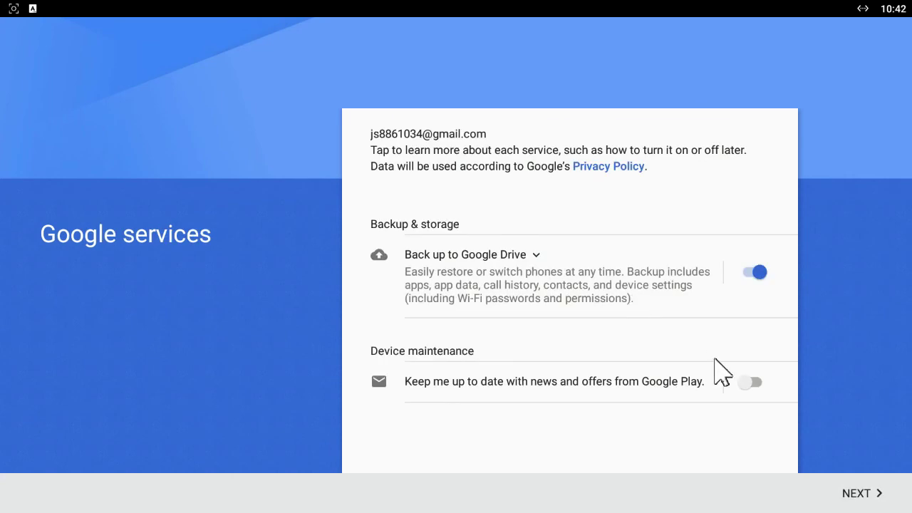
{"action": "left_click", "coordinate": [747, 279]}
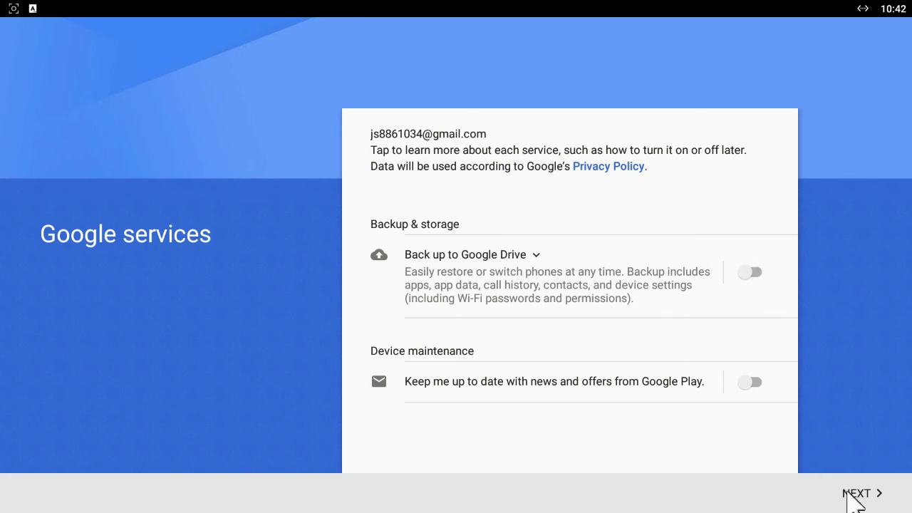
{"action": "left_click", "coordinate": [848, 491]}
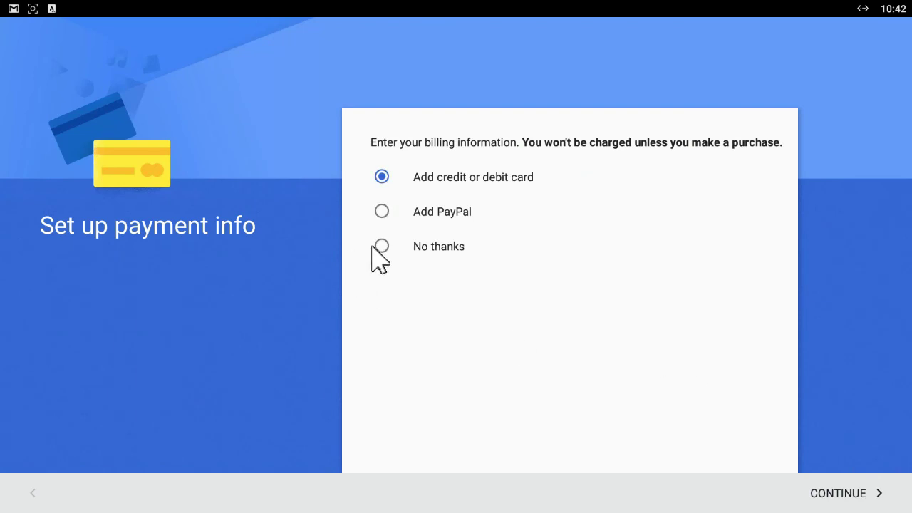
{"action": "left_click", "coordinate": [378, 248]}
{"action": "left_click", "coordinate": [829, 496]}
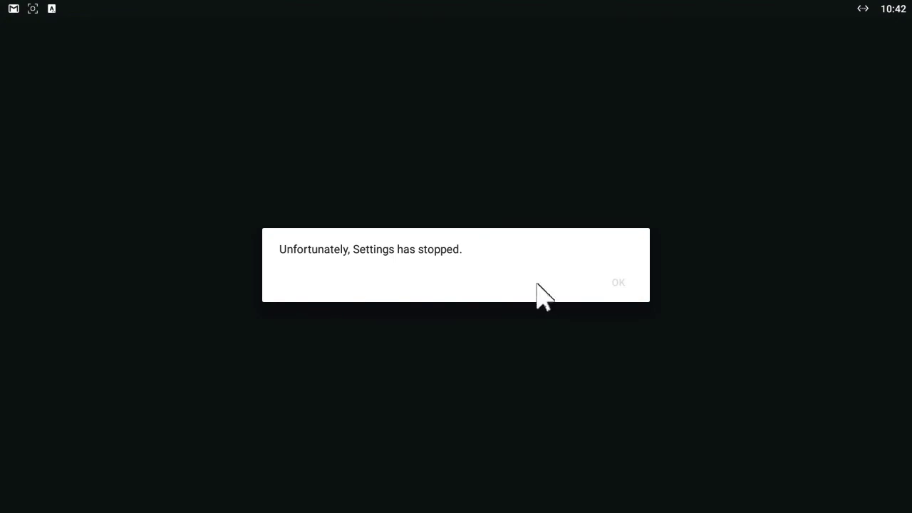
Dismiss the Settings crash, review the new Google account's synced apps, then return home
{"action": "left_click", "coordinate": [624, 286]}
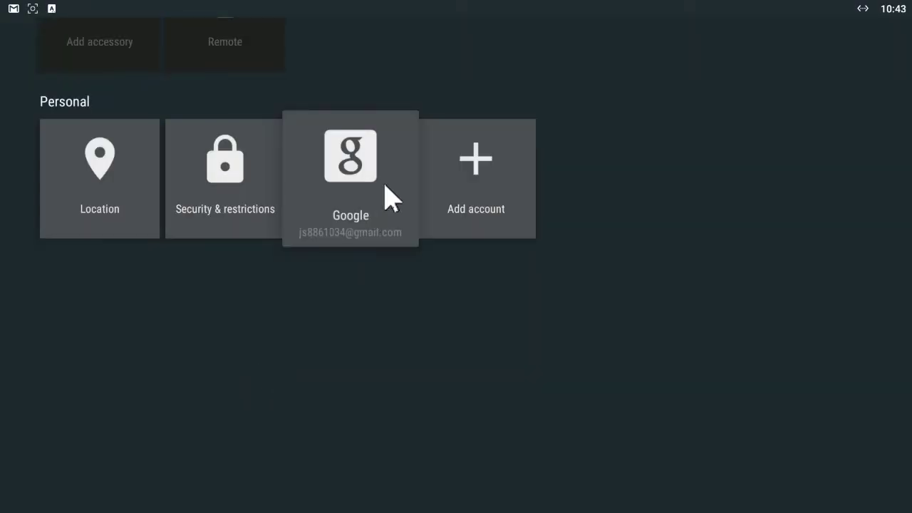
{"action": "left_click", "coordinate": [321, 195]}
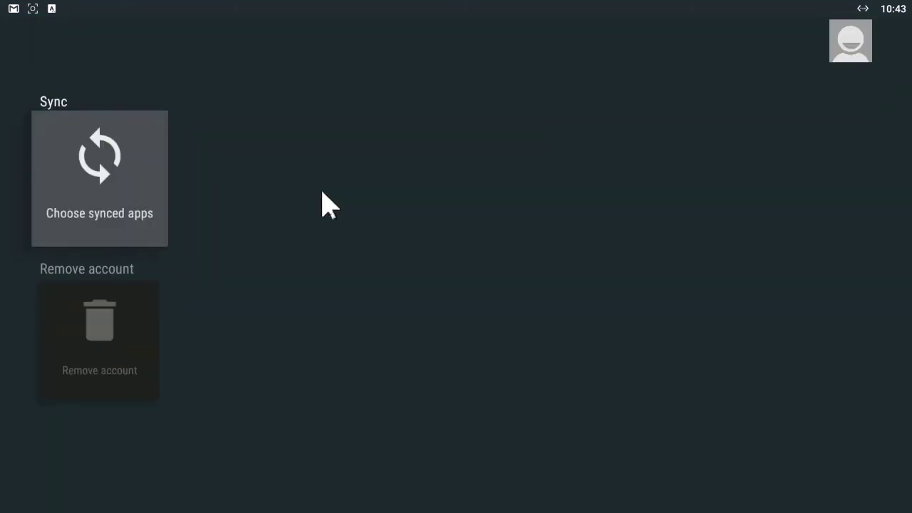
{"action": "left_click", "coordinate": [71, 170]}
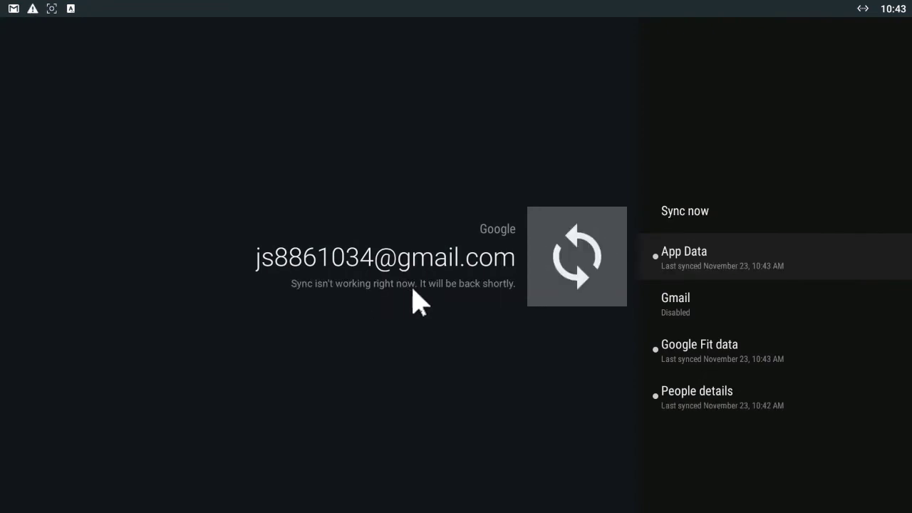
{"action": "key", "text": "Escape"}
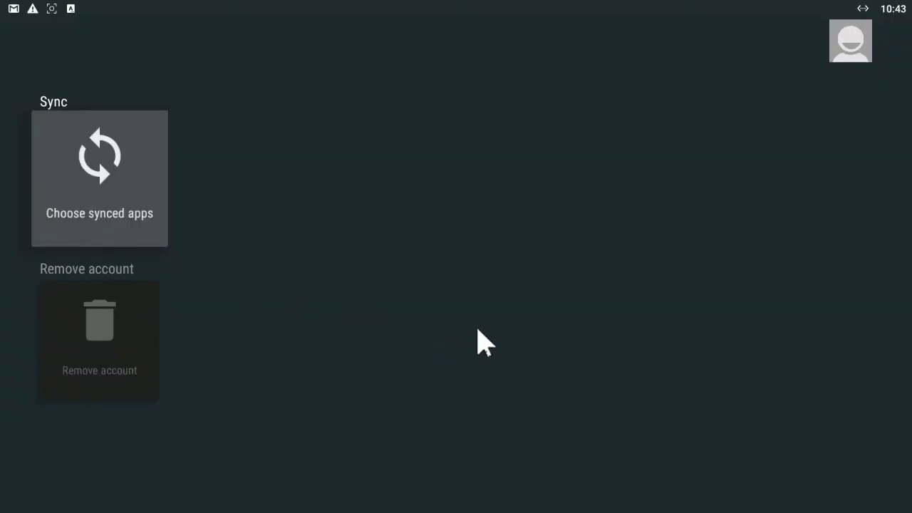
{"action": "key", "text": "Escape"}
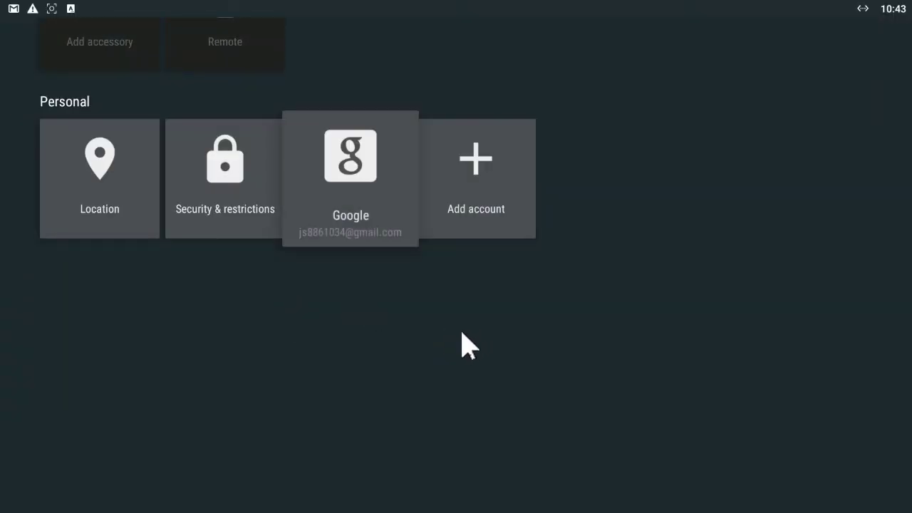
{"action": "key", "text": "Escape"}
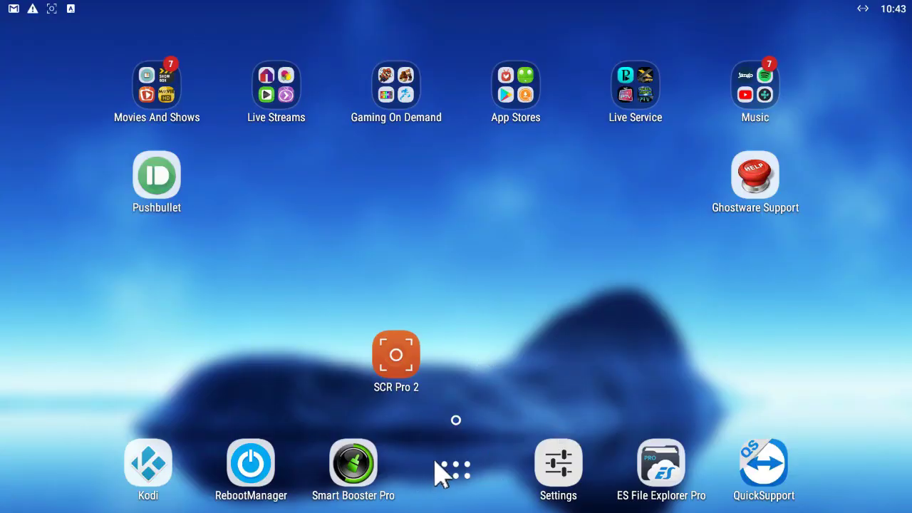
Launch AdAway from the app drawer, confirm it shows Enabled with three hosts sources, and return
{"action": "left_click", "coordinate": [454, 470]}
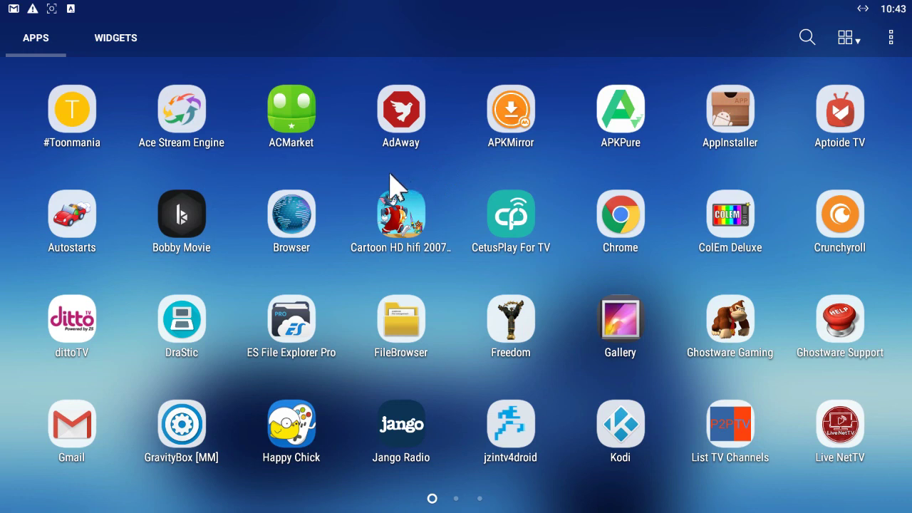
{"action": "left_click", "coordinate": [403, 114]}
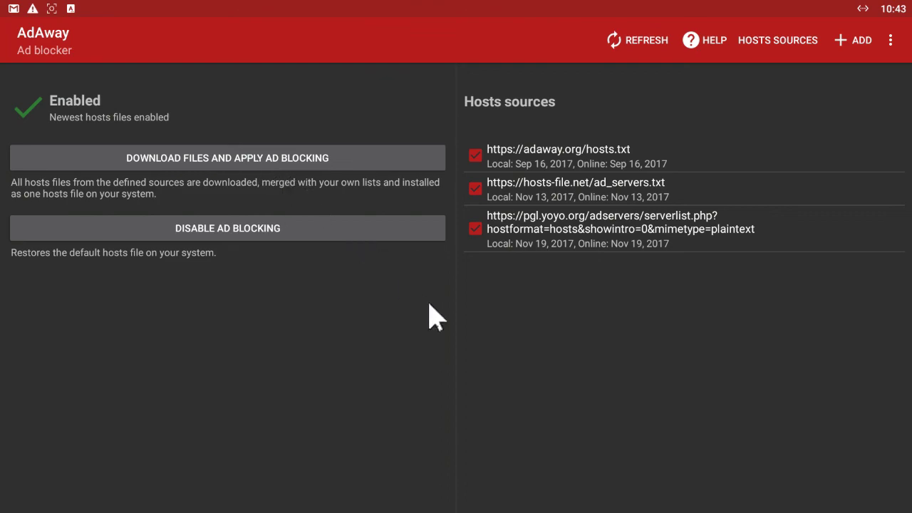
{"action": "key", "text": "Escape"}
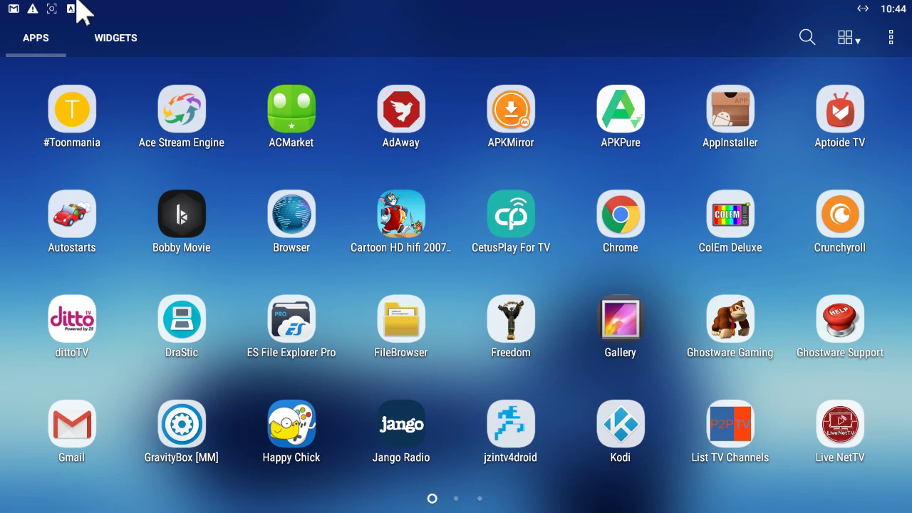
Pull down the notification shade to see the Gmail, account, recording and keyboard notifications
{"action": "left_click_drag", "start_coordinate": [77, 8], "coordinate": [106, 432]}
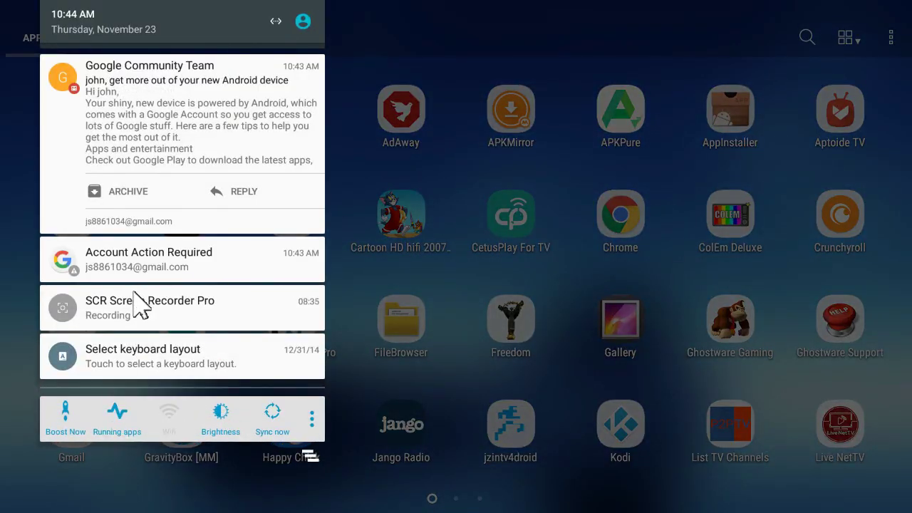